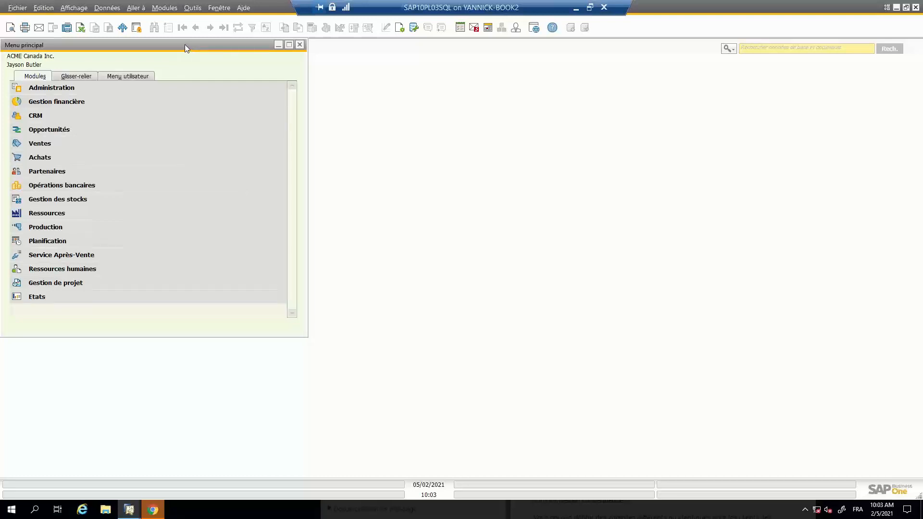
Open Options générales under the Initialisation système administration settings, review the display options, and close the window.
click(67, 91)
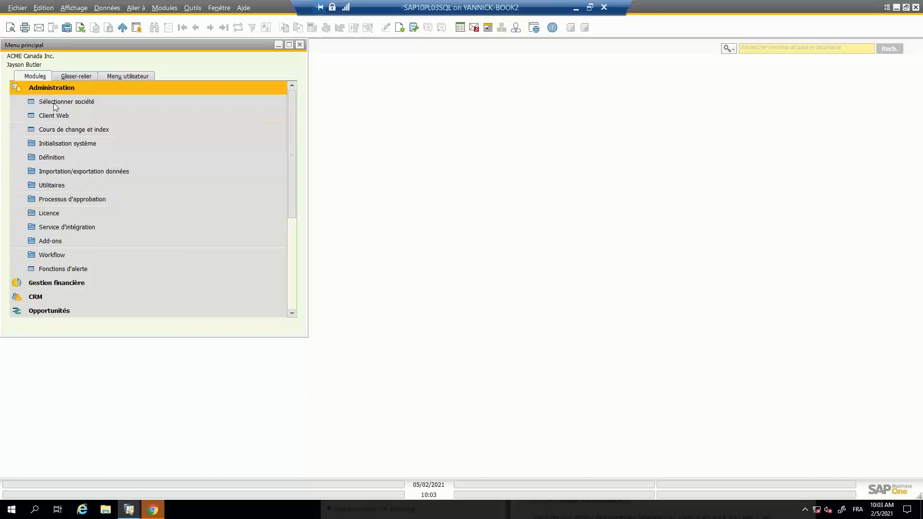
click(79, 144)
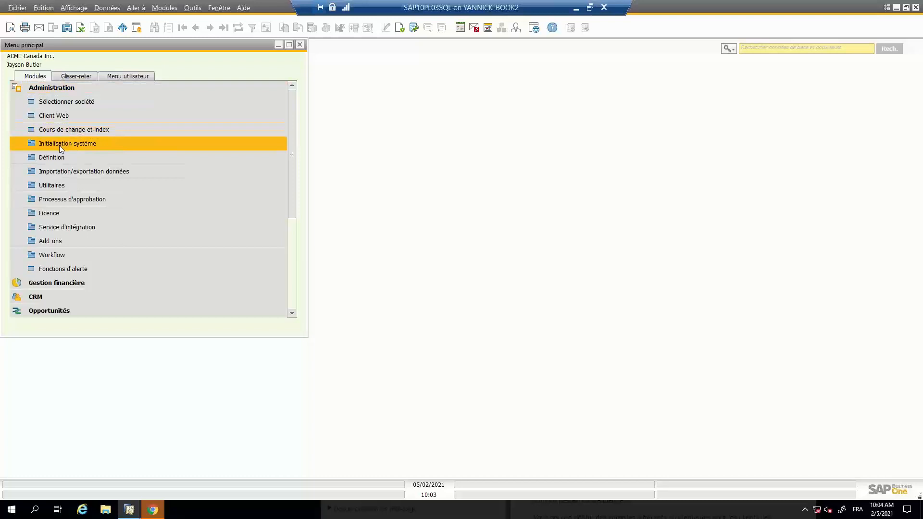
click(59, 144)
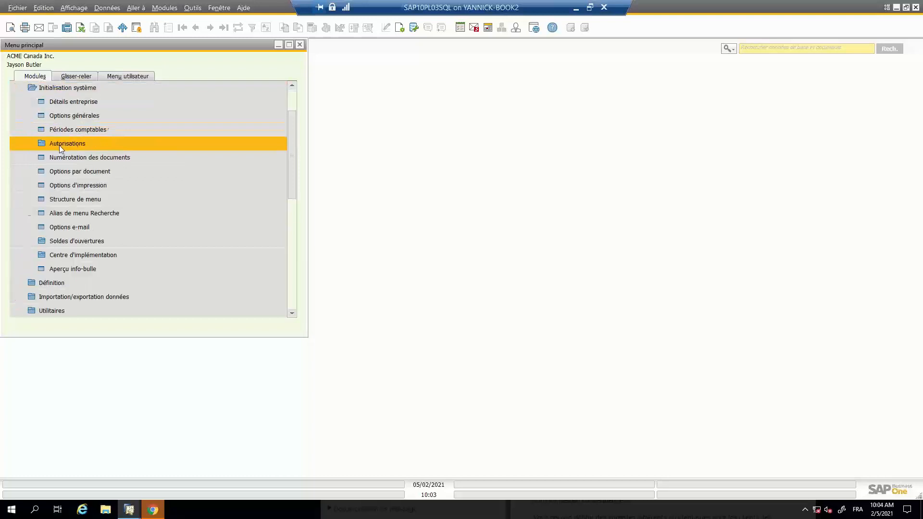
click(84, 116)
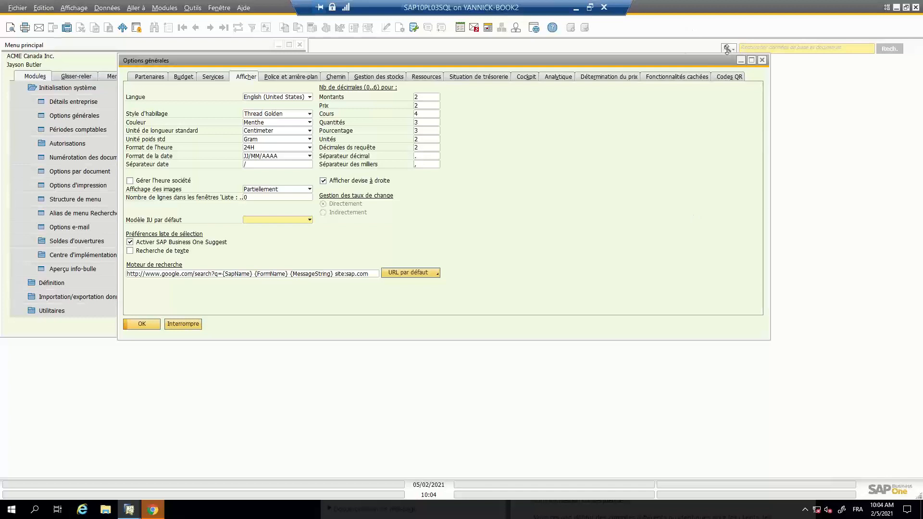
click(762, 60)
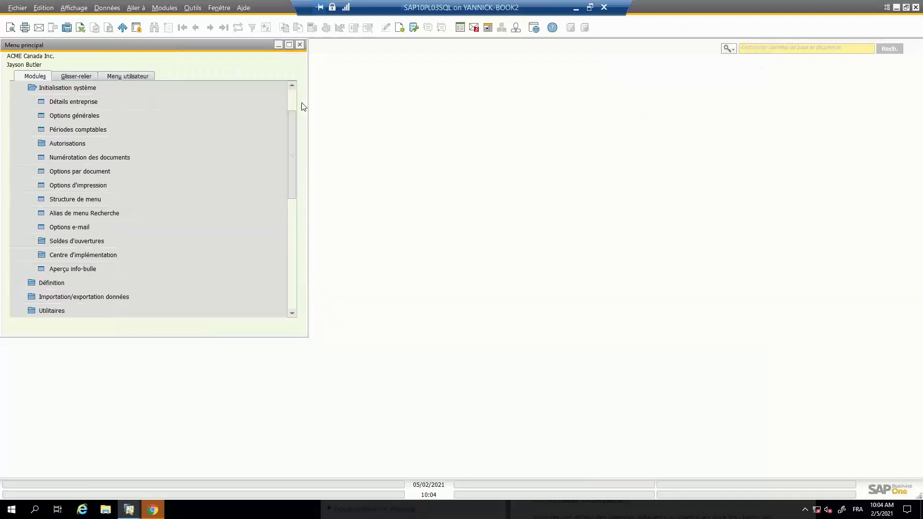
Open the Cours de change et index window, maximize it, and look over the daily EUR and USD rates for February 2021.
scroll(283, 99, up, 2)
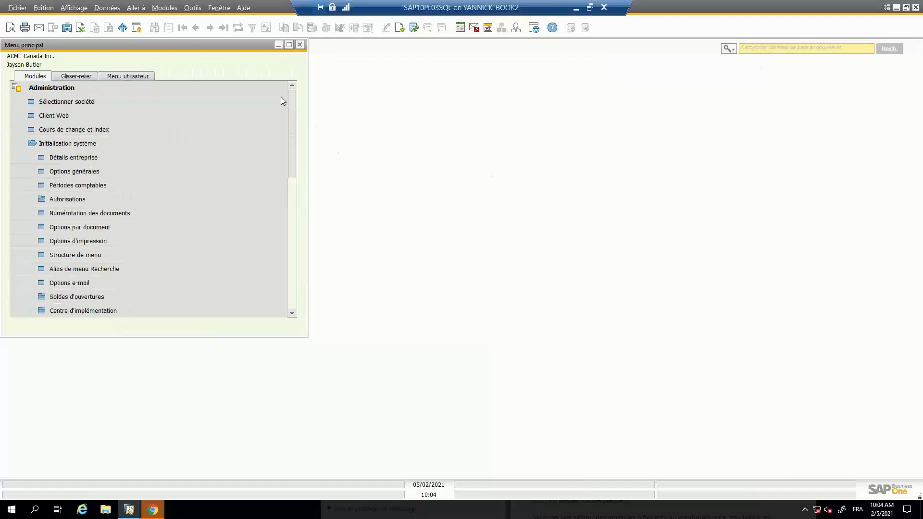
click(75, 144)
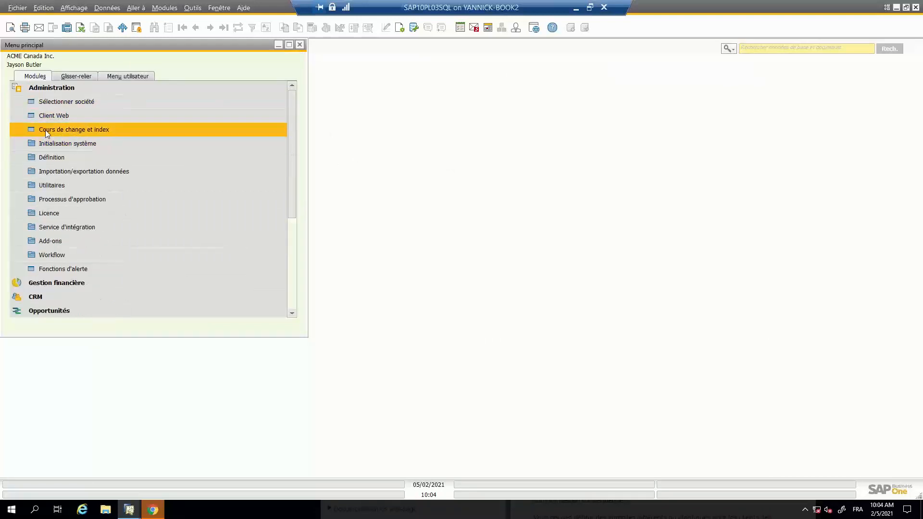
click(45, 130)
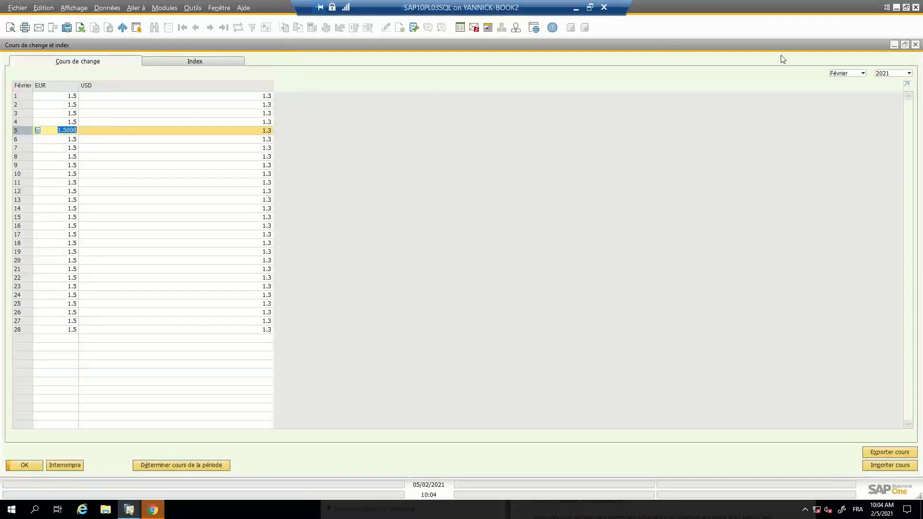
click(905, 44)
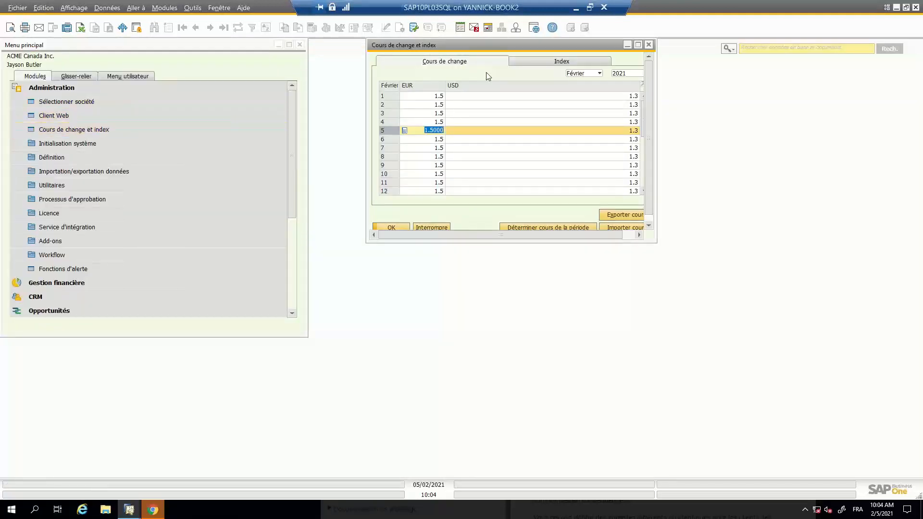
click(638, 46)
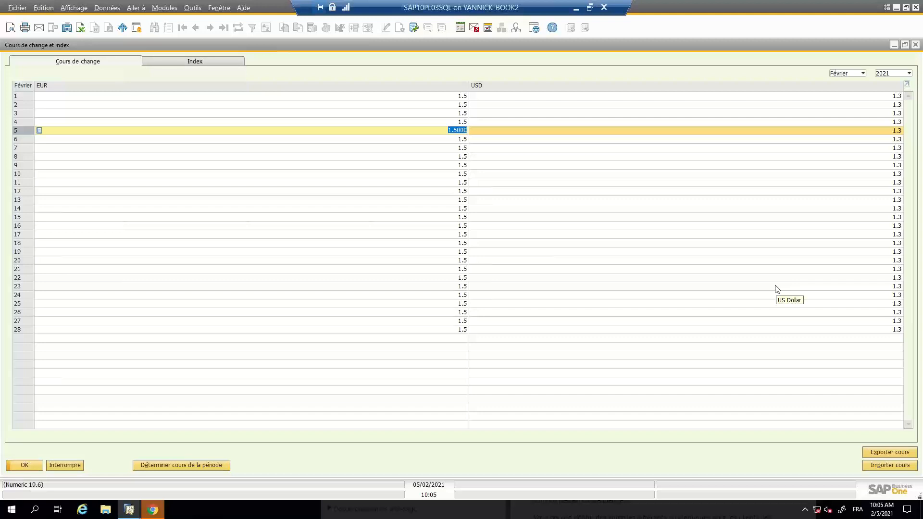
click(460, 140)
click(453, 148)
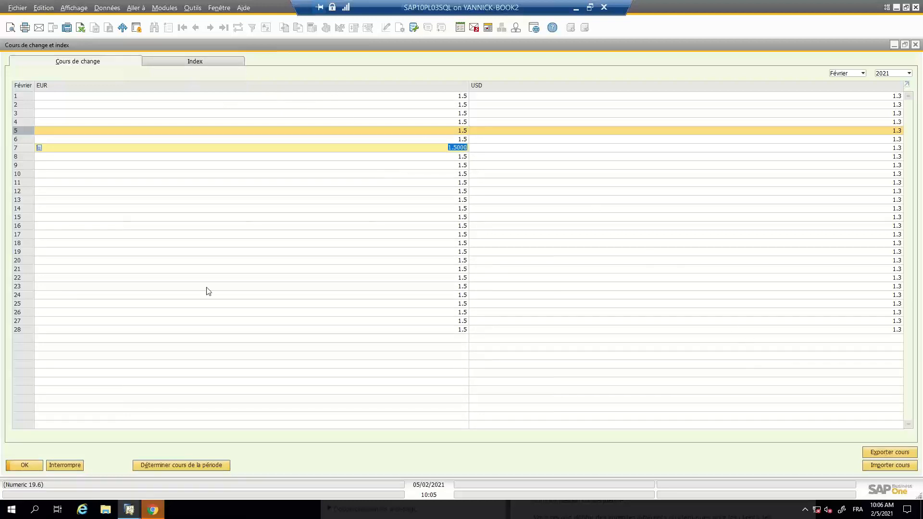
Start defining period rates from 01/02/2021 to 28/02/2021, including both the EURO and US Dollar currencies.
click(150, 467)
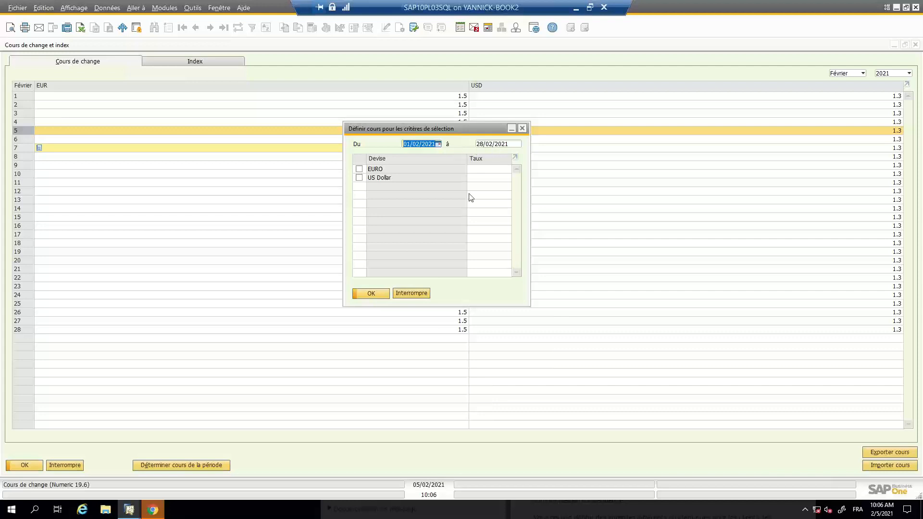
click(439, 144)
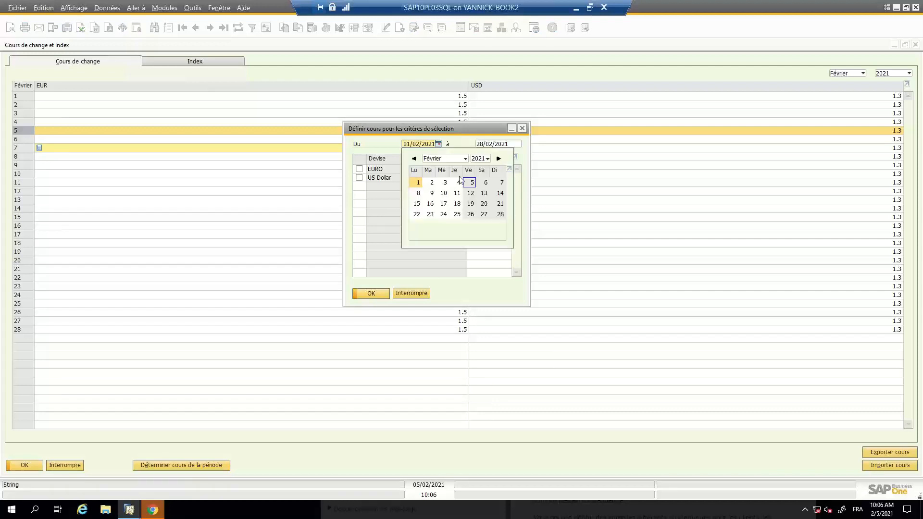
click(417, 183)
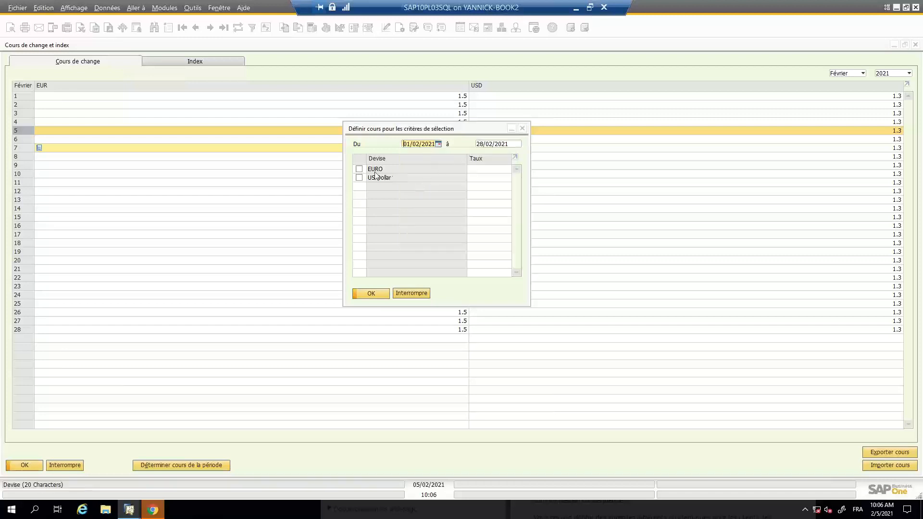
click(359, 170)
click(359, 178)
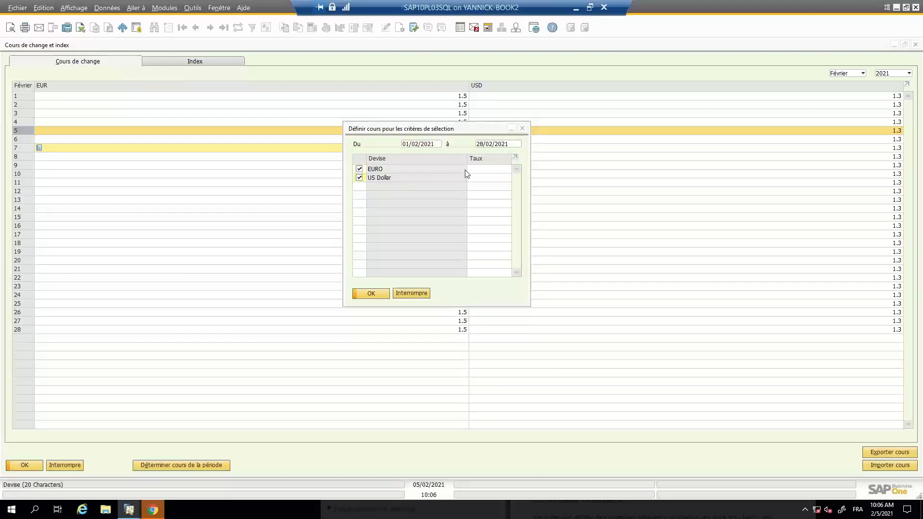
Set the period rates to 1.51 for EURO and 1.29 for US Dollar, apply them to the month, and save the rate table.
click(477, 169)
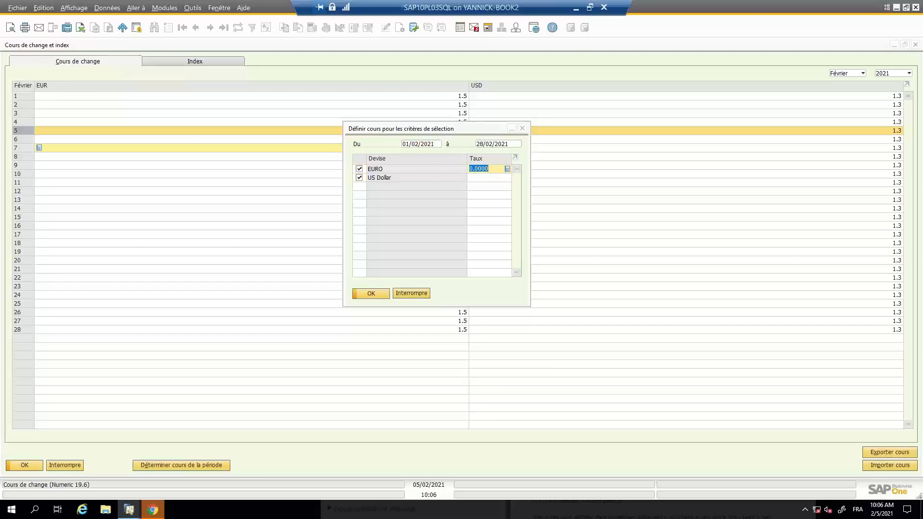
text(1.51)
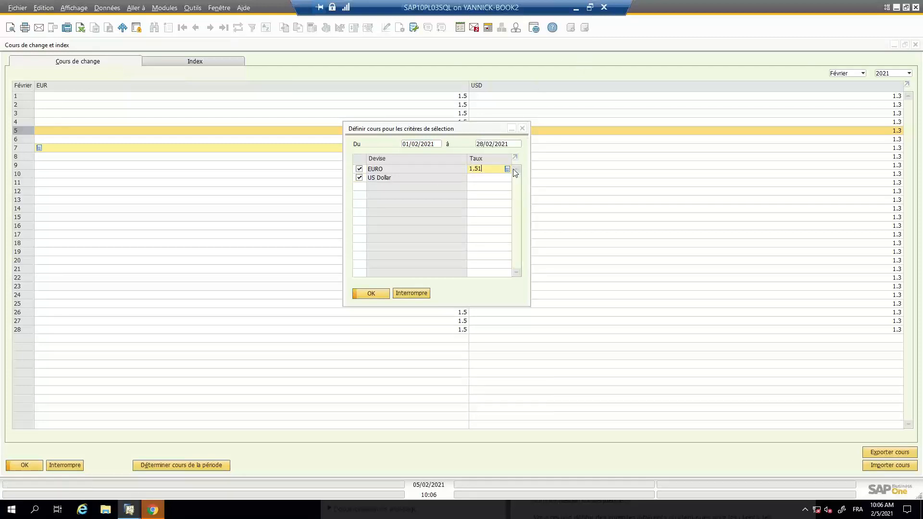
click(488, 177)
text(1.30)
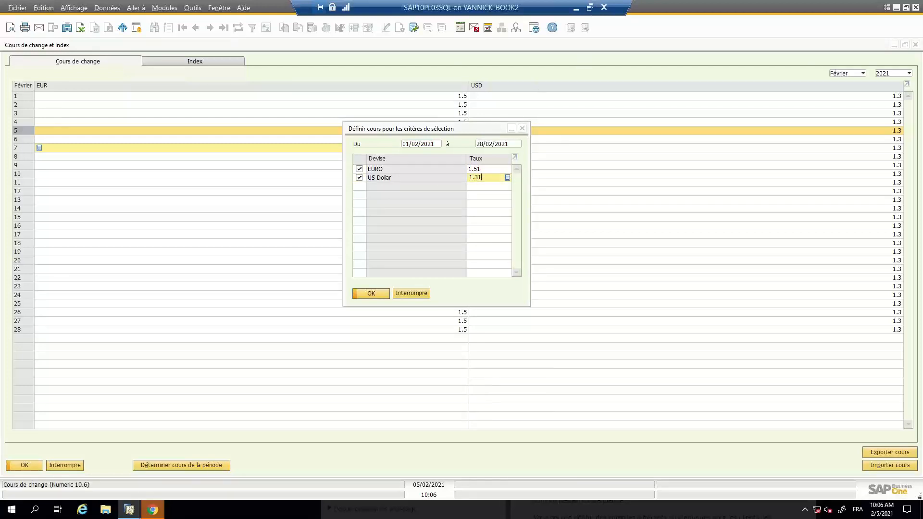
key(BackSpace)
key(BackSpace)
text(29)
click(371, 293)
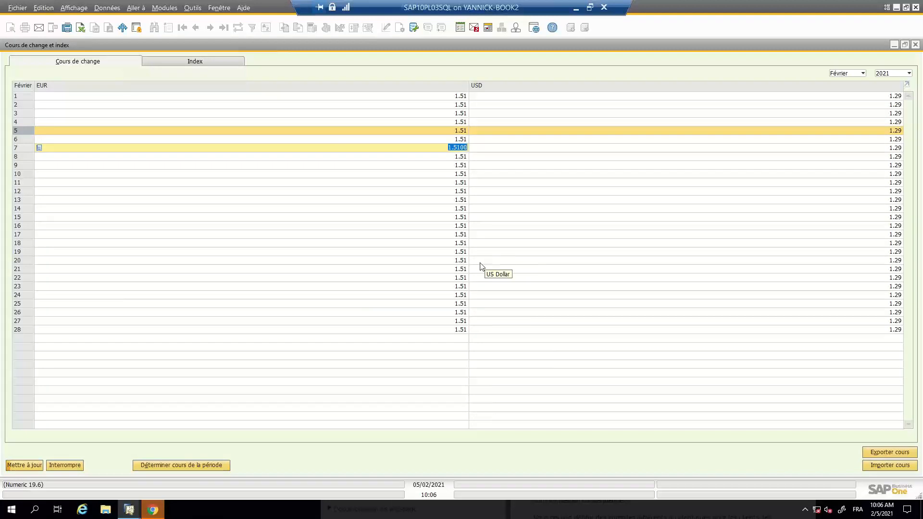
click(24, 465)
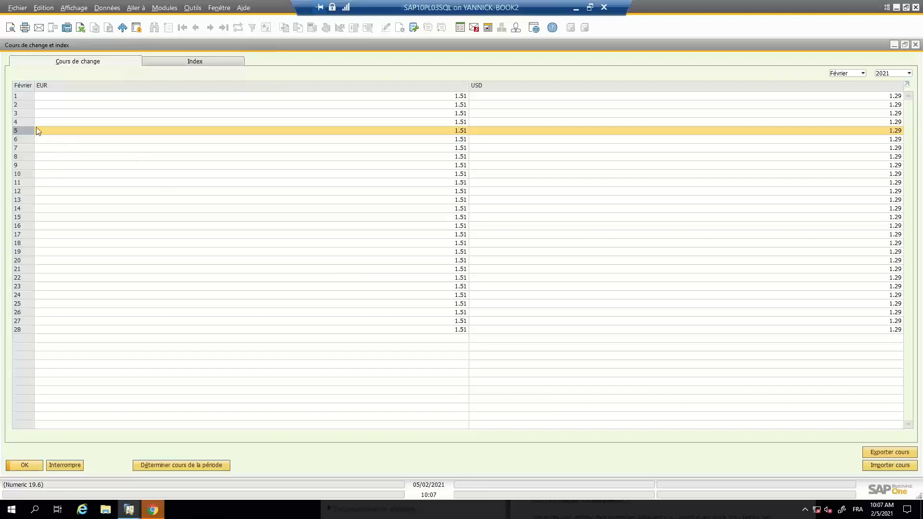
Select all days from 1 to 28 February and export their exchange rates to the general table.
click(28, 98)
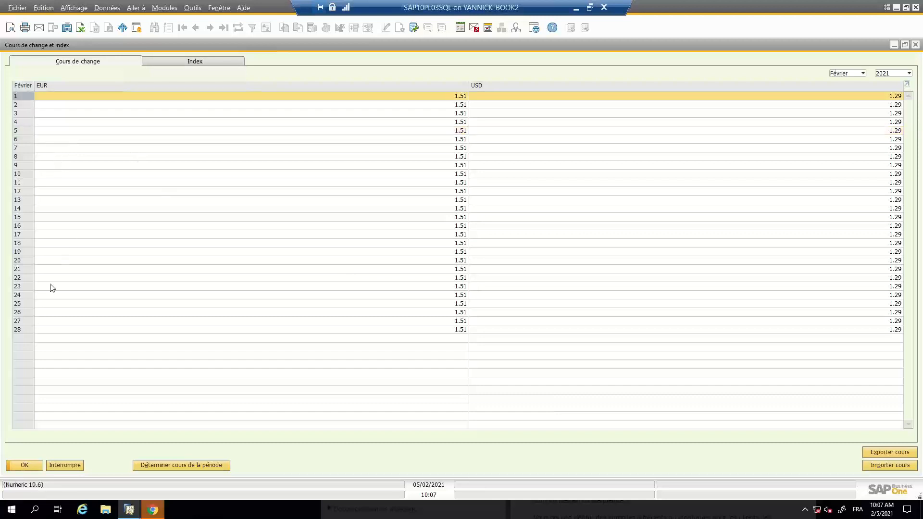
click(28, 329)
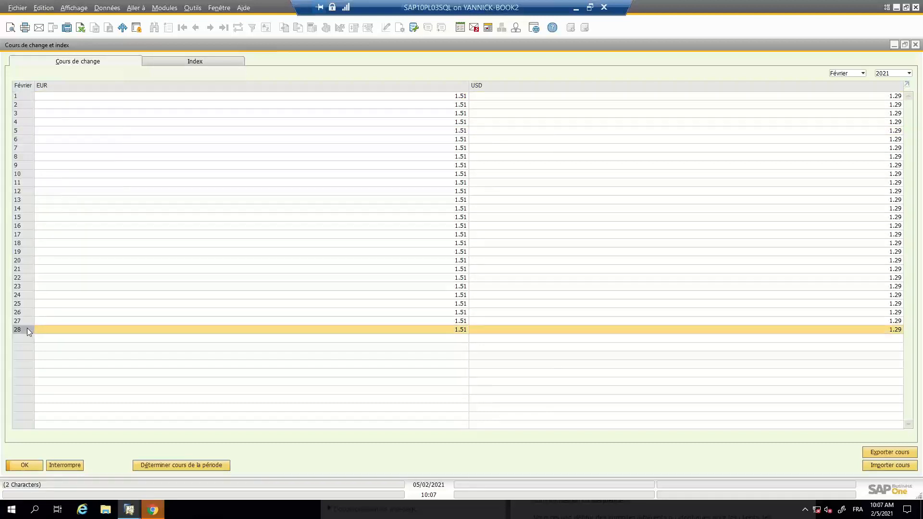
click(31, 97)
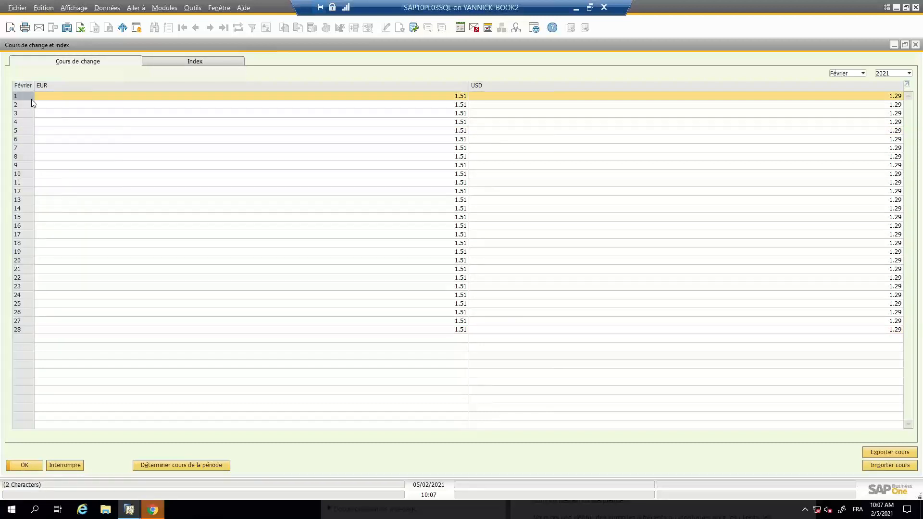
shift+click(26, 330)
click(867, 452)
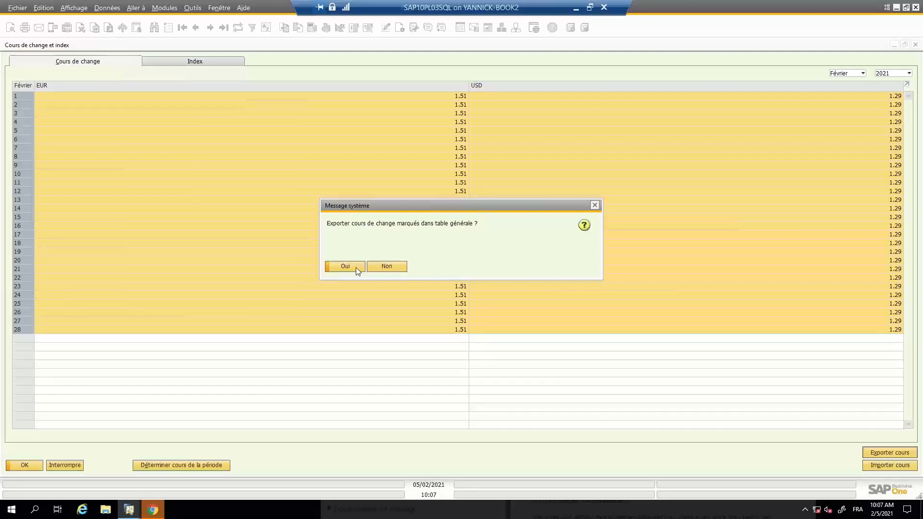
click(357, 270)
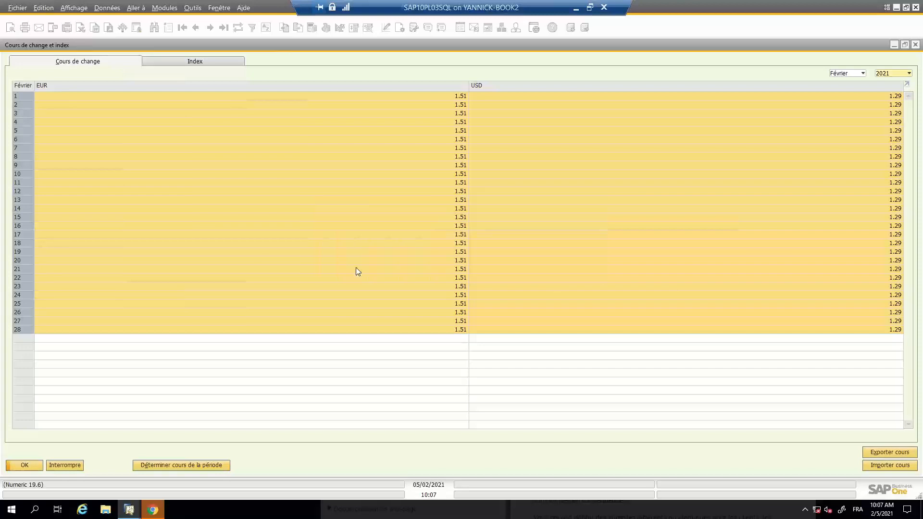
Switch to the other open SAP Business One window and open its Cours de change et index table.
mouse_move(136, 509)
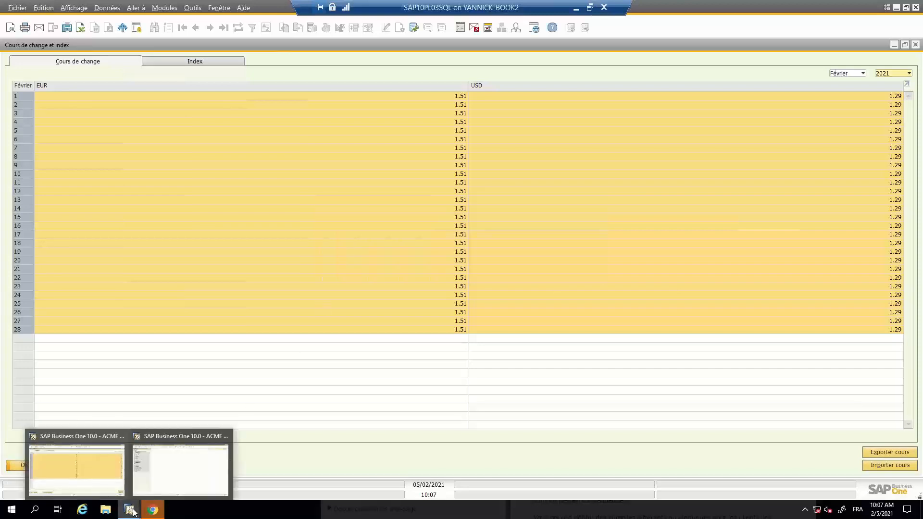
click(173, 483)
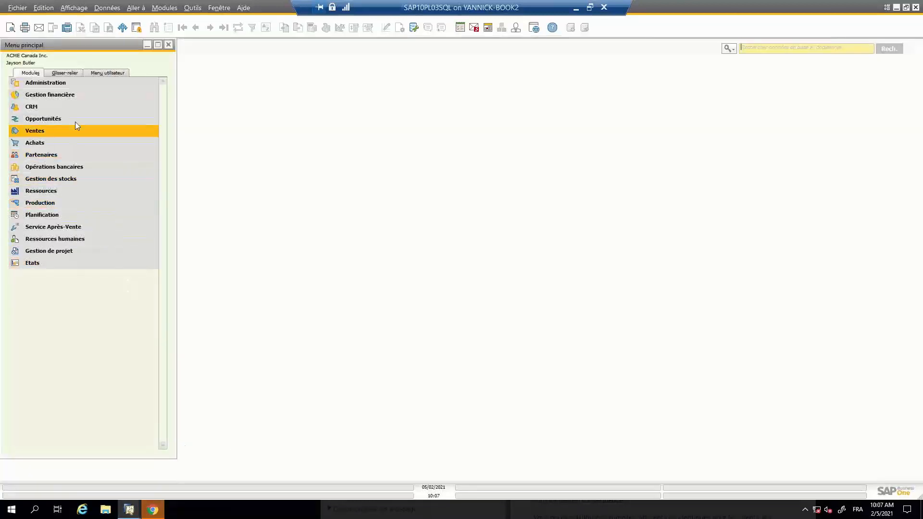
click(68, 93)
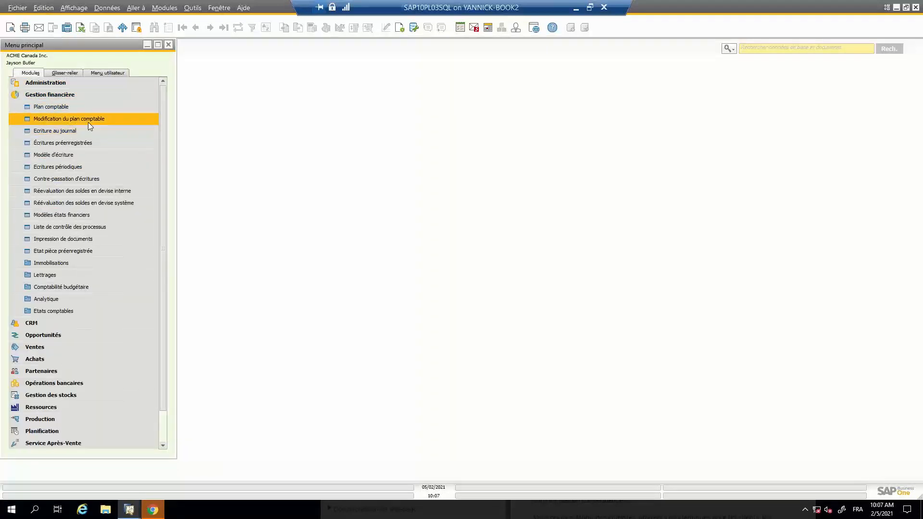
click(58, 84)
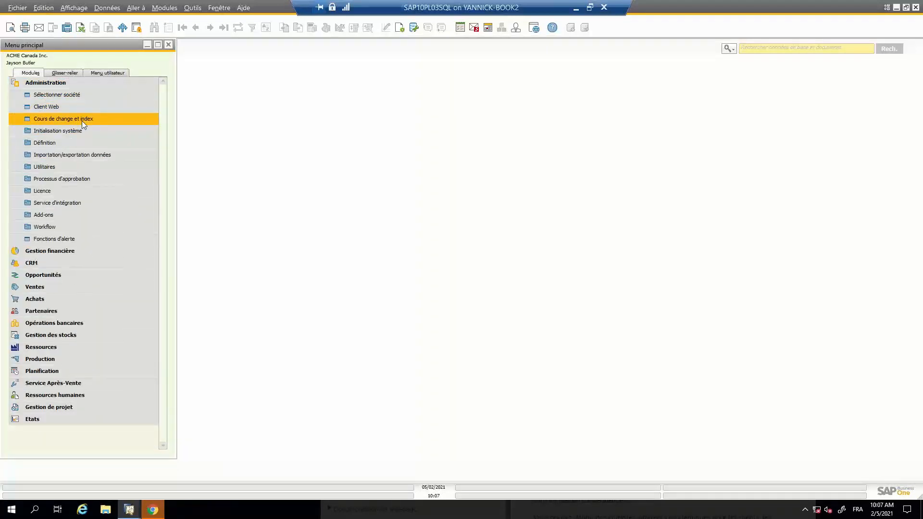
click(82, 120)
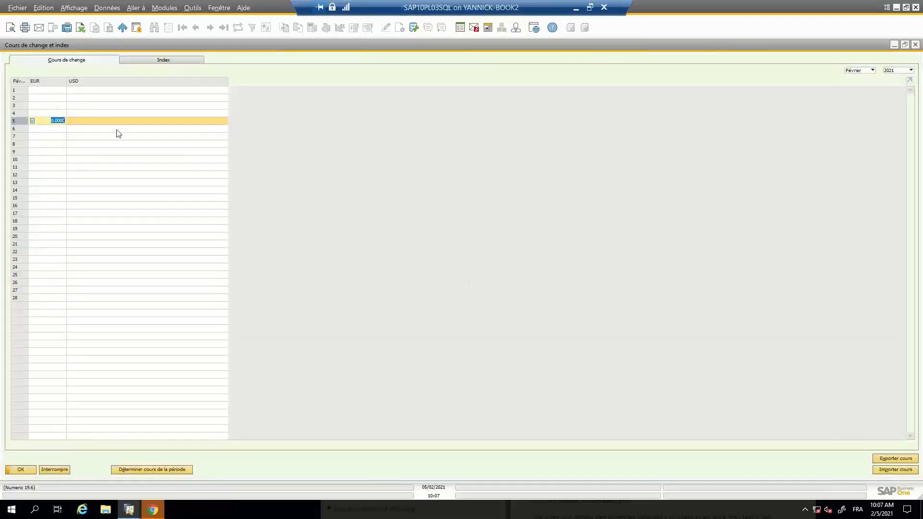
Import the exported exchange rates into days 1 to 28 of February, and return to the first SAP Business One window.
click(31, 91)
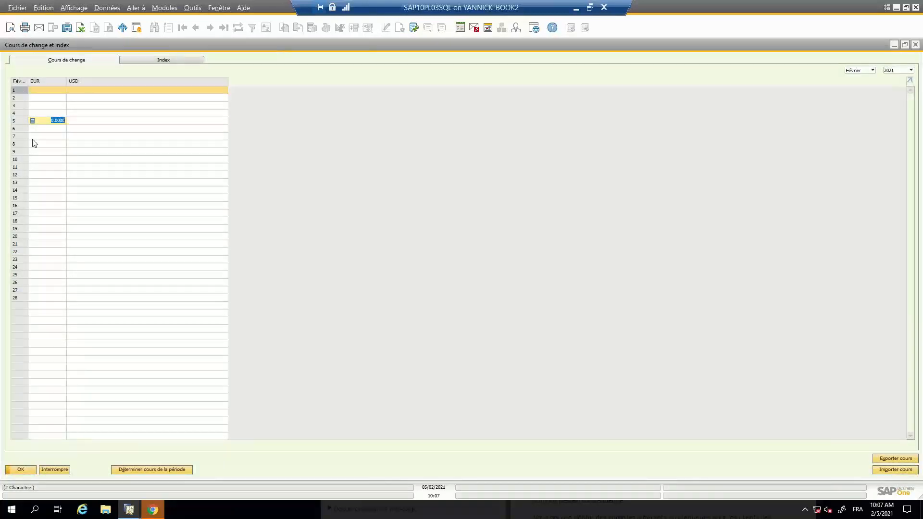
shift+click(21, 296)
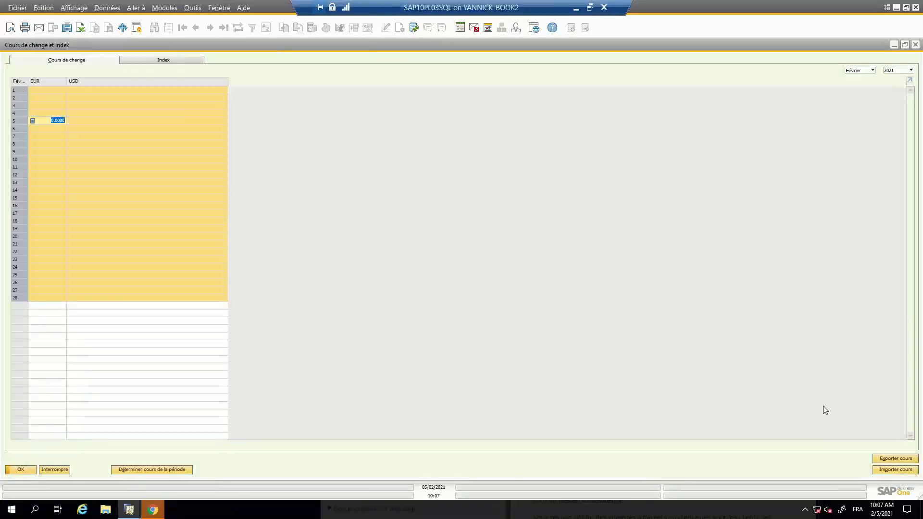
click(887, 471)
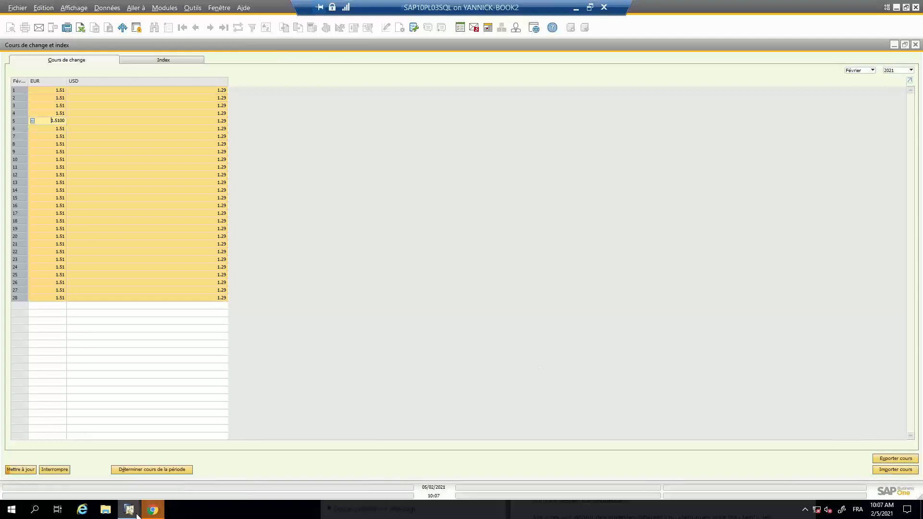
mouse_move(135, 514)
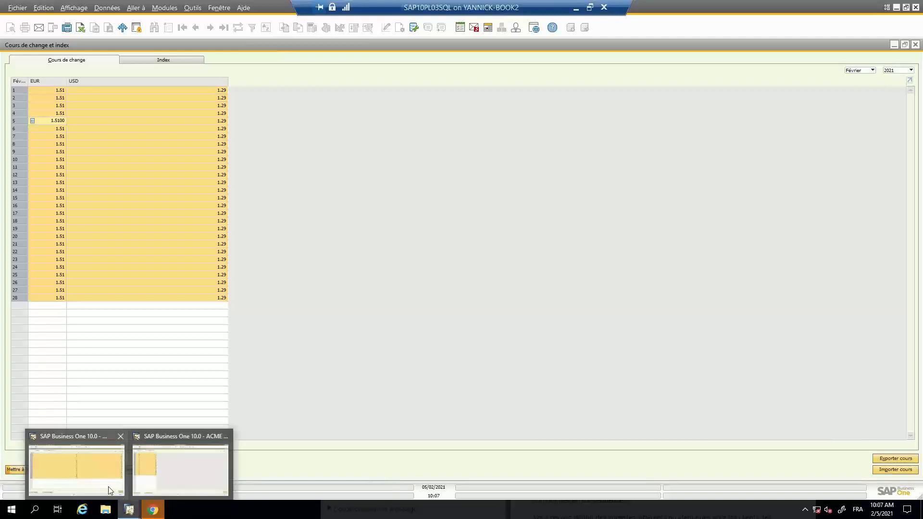
click(110, 491)
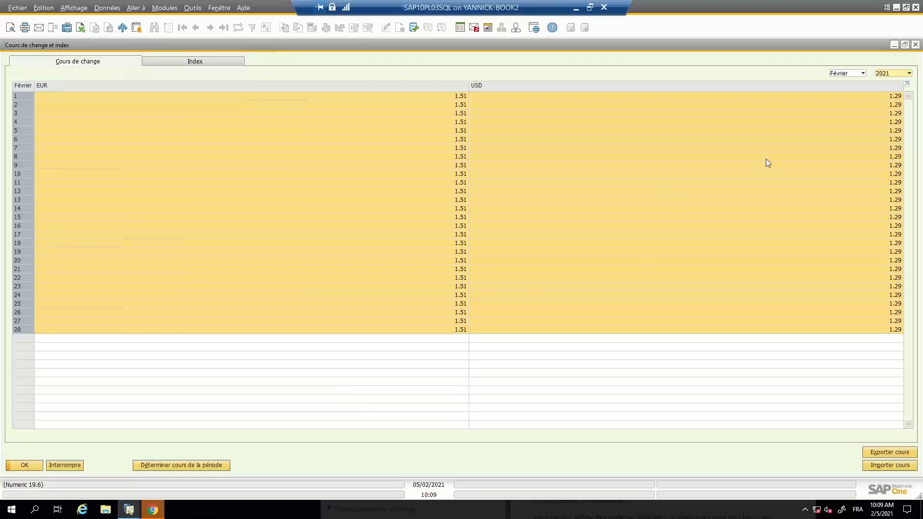
Close the exchange rate table and open the Liens comptables window from the Gestion financière definitions.
click(518, 95)
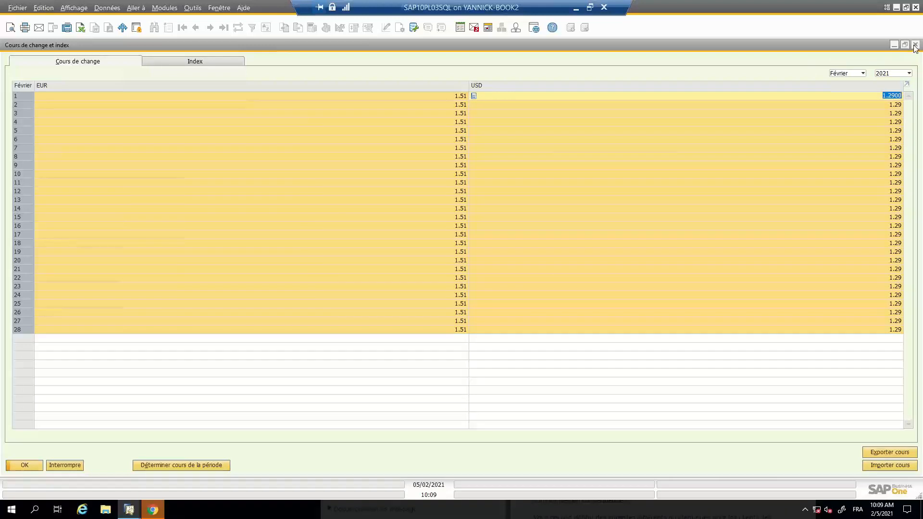
click(914, 47)
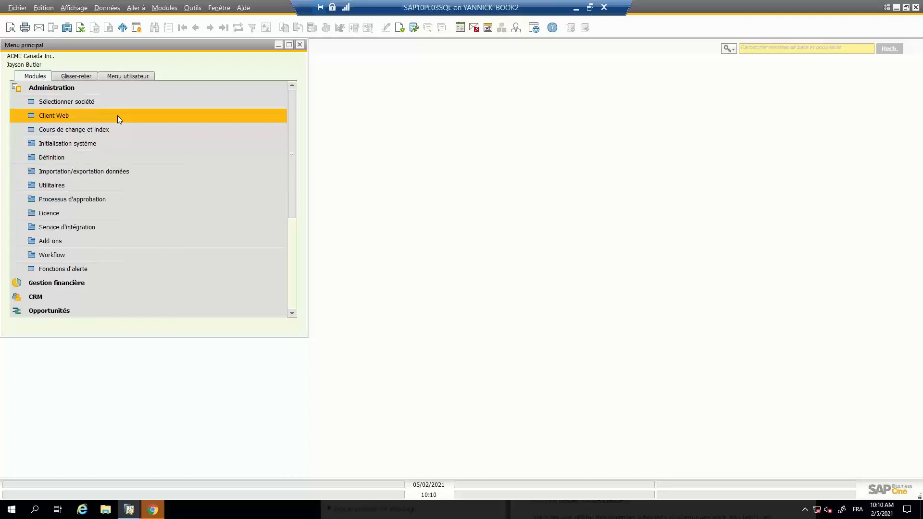
click(71, 142)
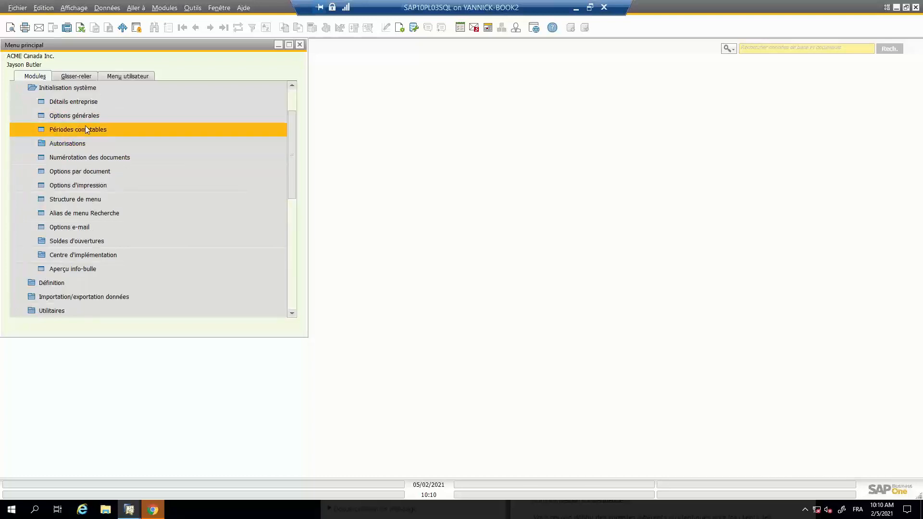
scroll(270, 99, up, 2)
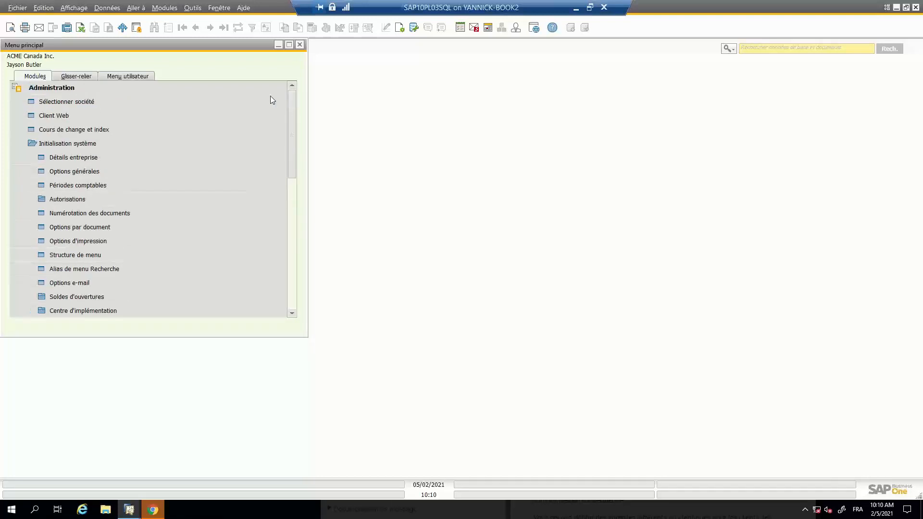
click(60, 144)
click(51, 157)
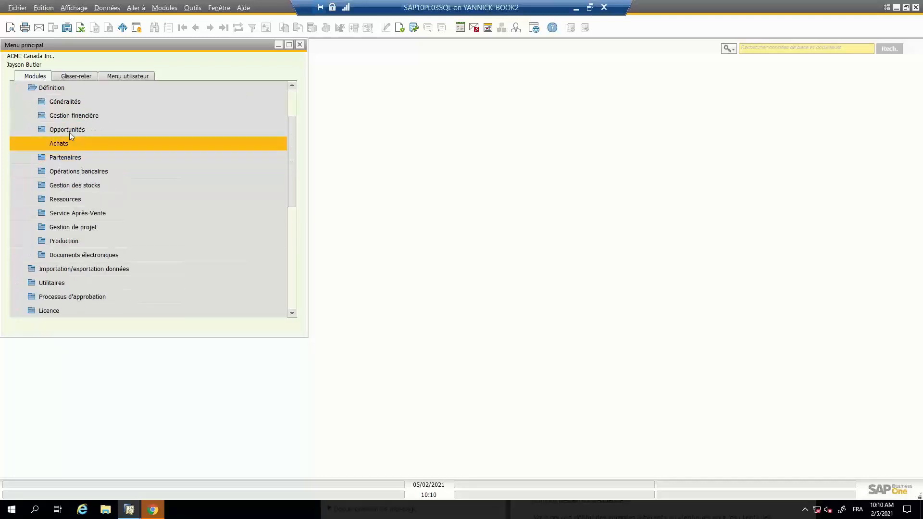
click(95, 116)
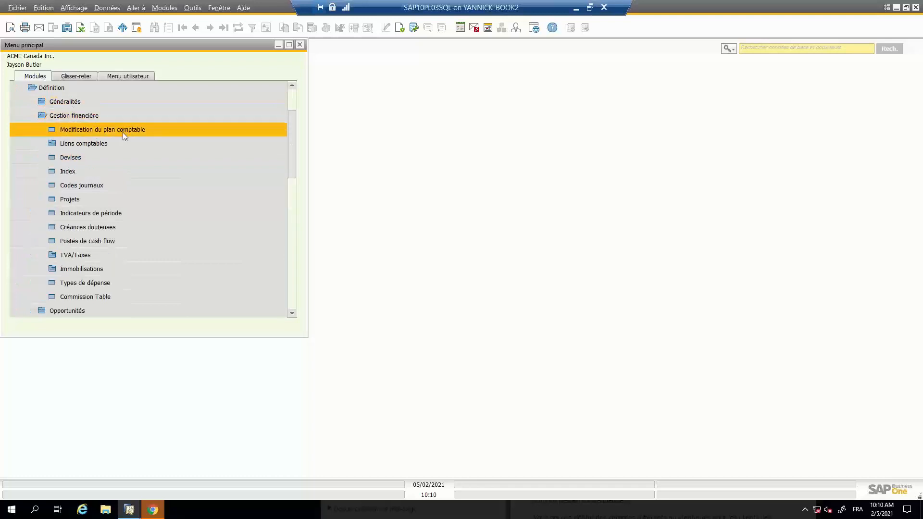
click(114, 144)
click(125, 156)
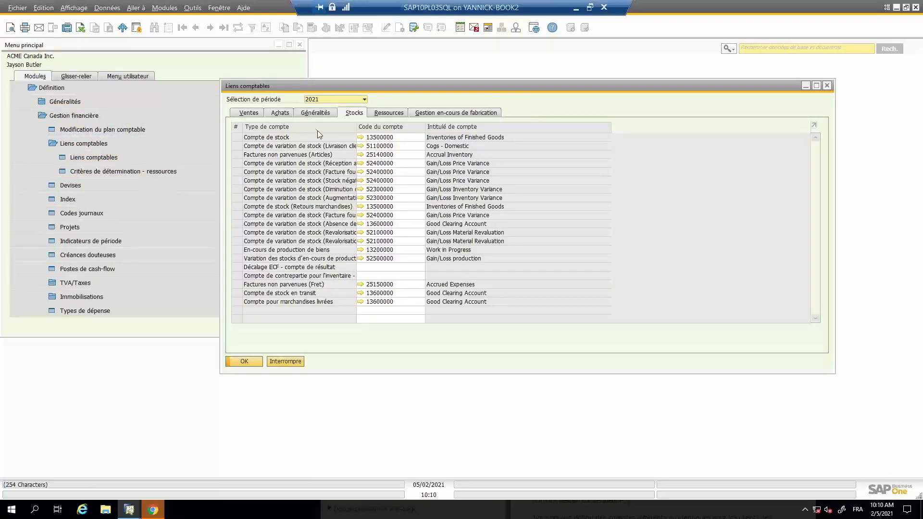
Review the 2021 default accounts for Généralités, Achats and Ventes, including exchange difference accounts, and close the Liens comptables window.
click(313, 113)
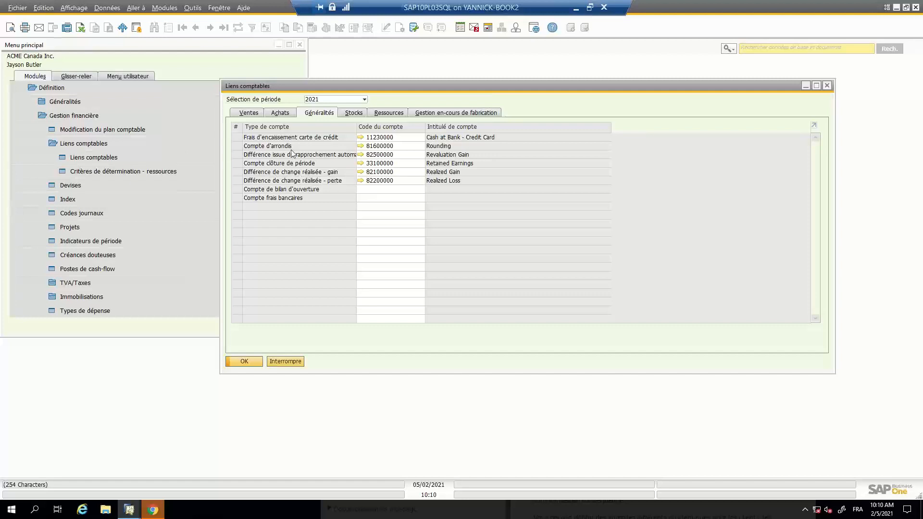
click(284, 114)
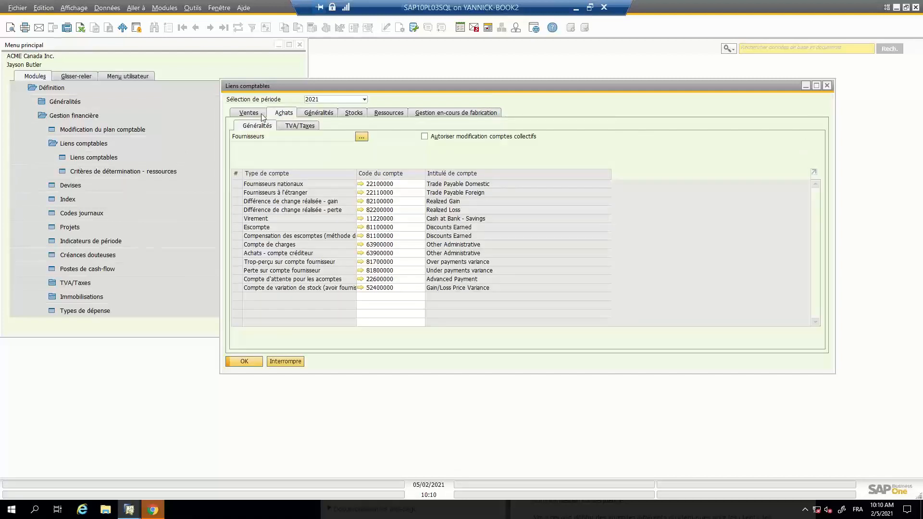
click(258, 116)
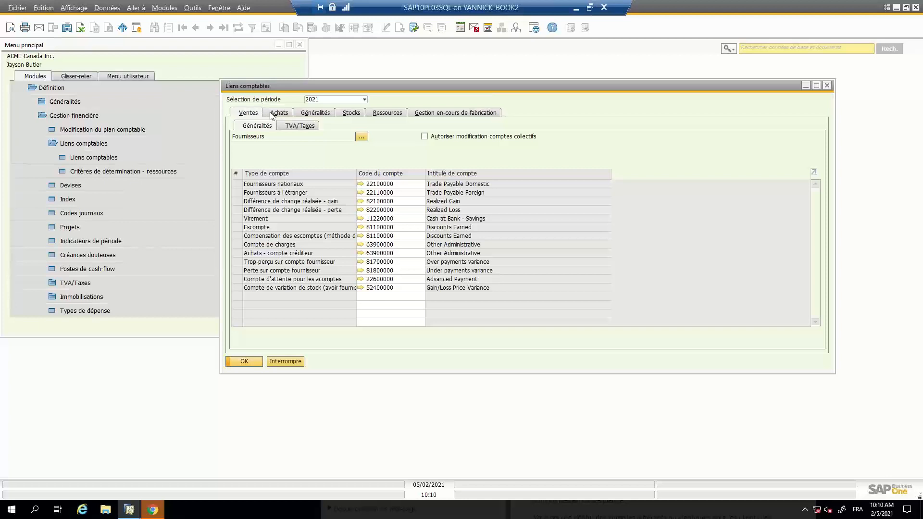
click(279, 114)
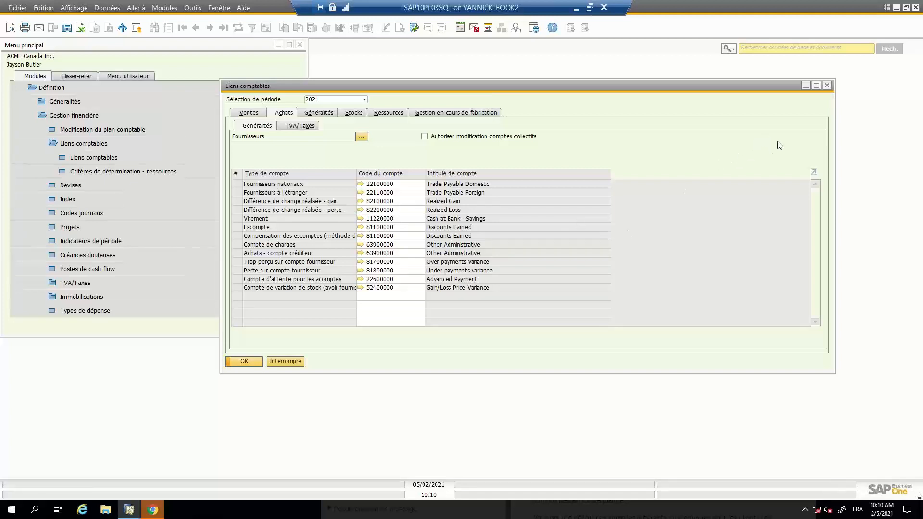
click(826, 88)
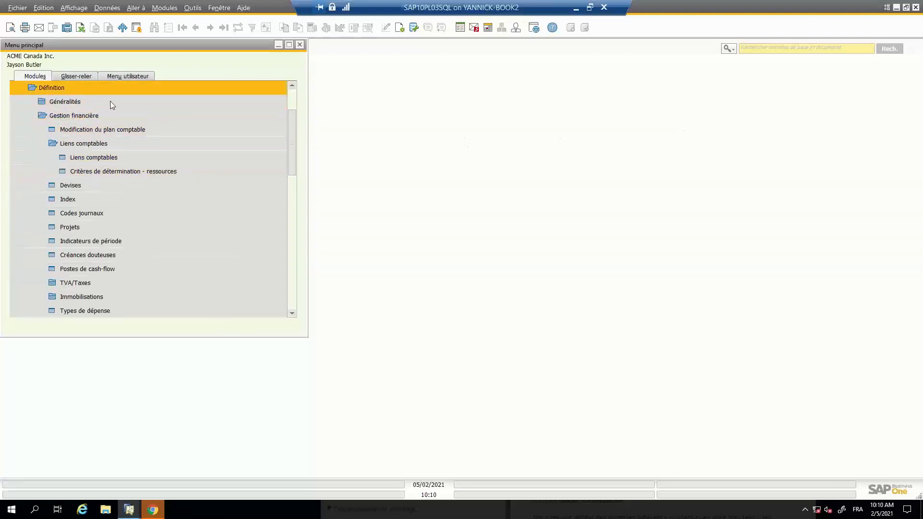
Collapse the Définition and Administration branches and expand the Gestion financière module to examine its currency balance revaluation functions.
scroll(287, 98, up, 2)
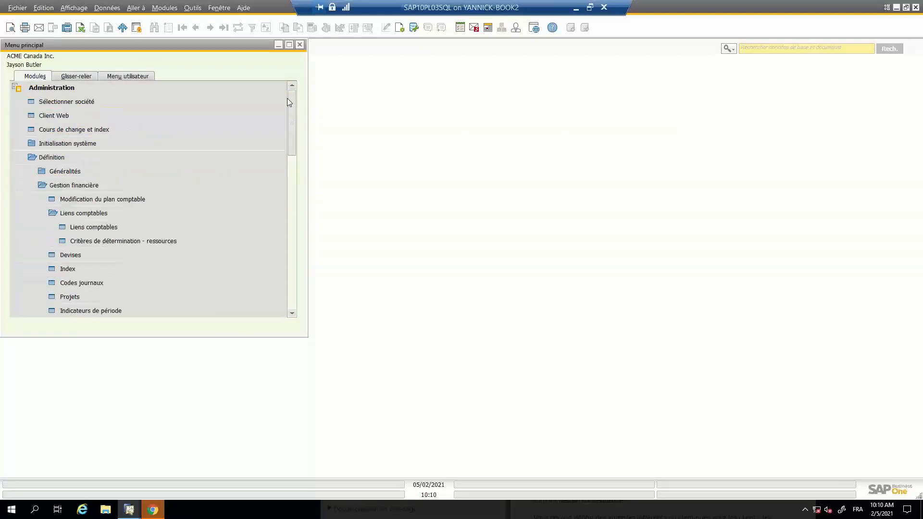
click(22, 157)
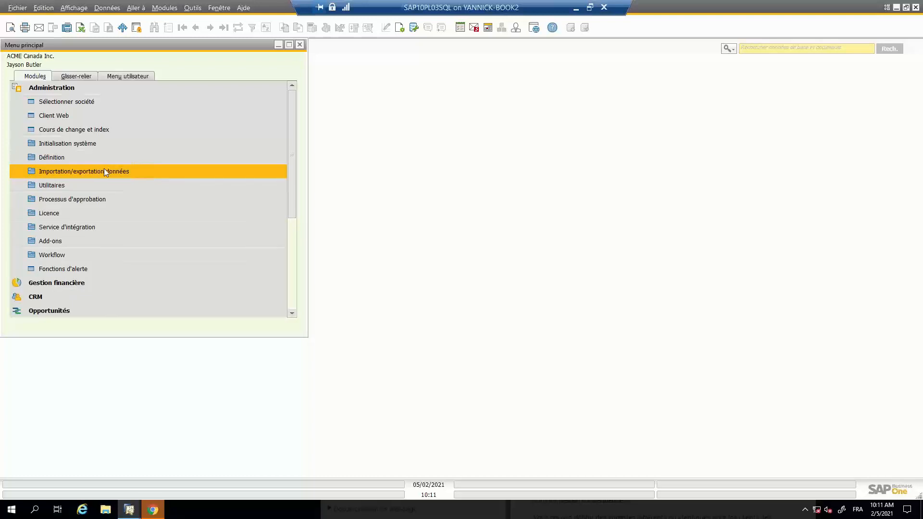
click(93, 92)
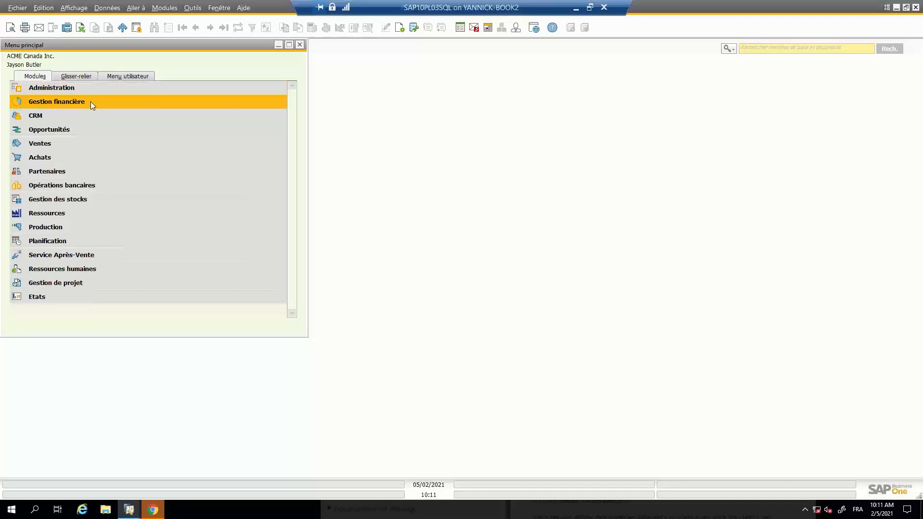
click(90, 102)
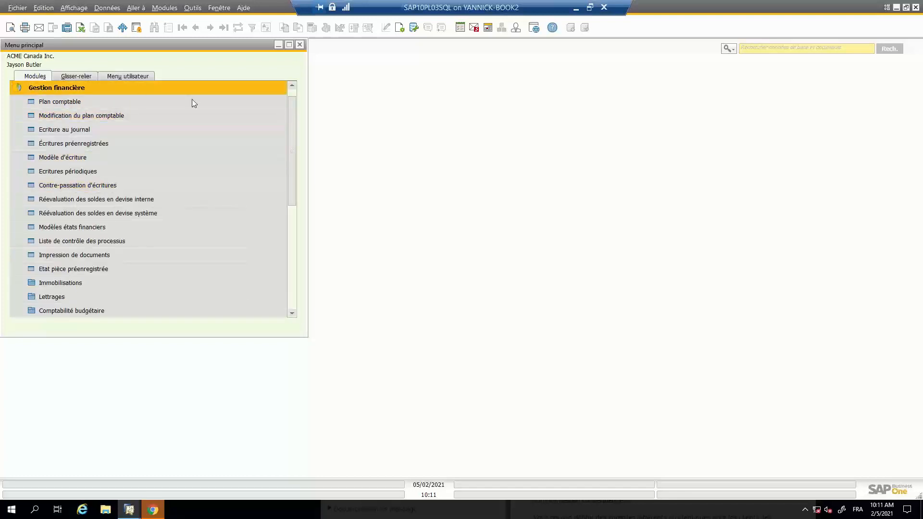
click(290, 90)
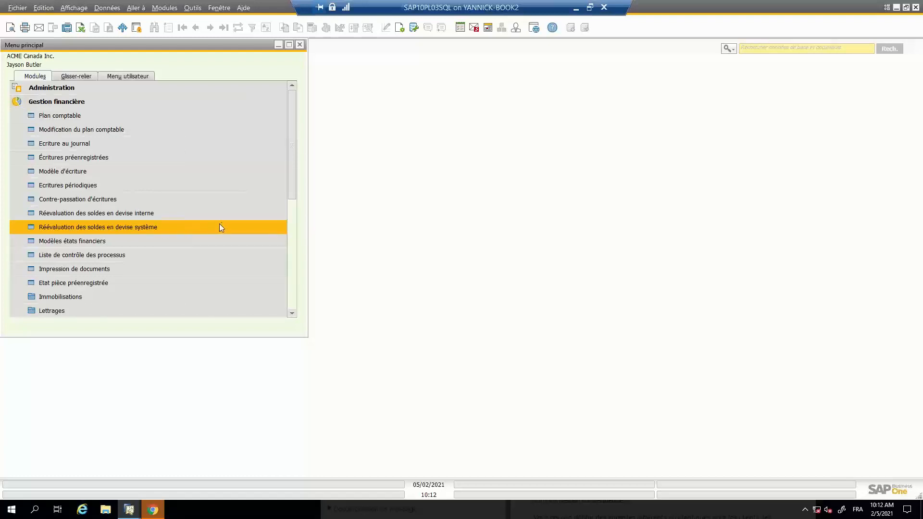
Open Détails entreprise from the system initialisation, examine the company's internal, system and default account currencies, and close the window.
click(102, 90)
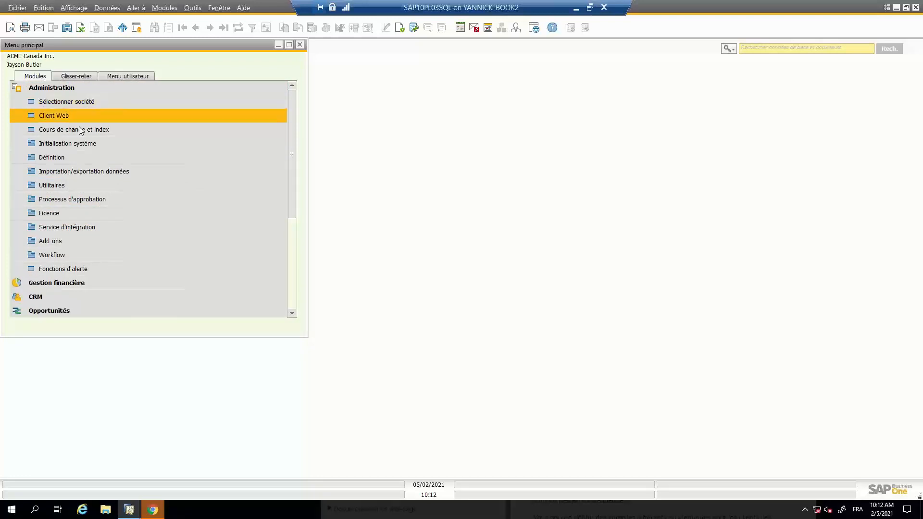
click(83, 144)
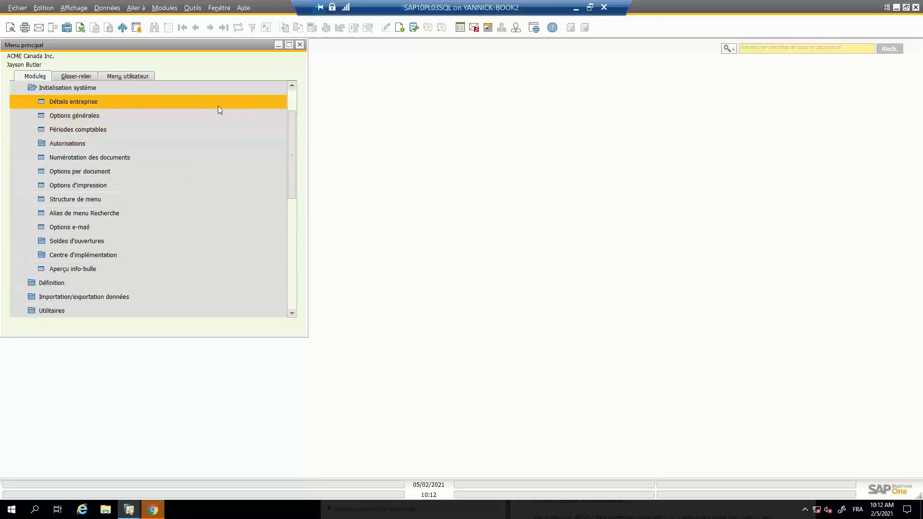
drag(293, 114, 293, 97)
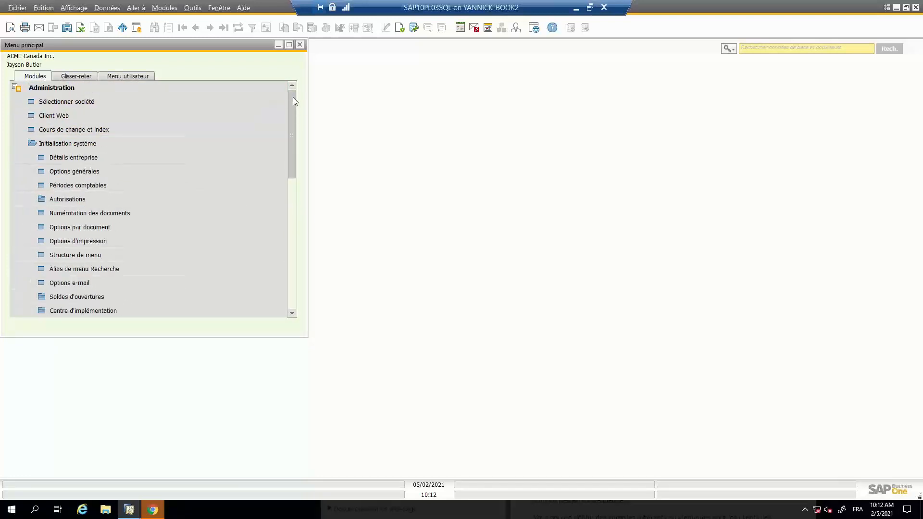
click(133, 161)
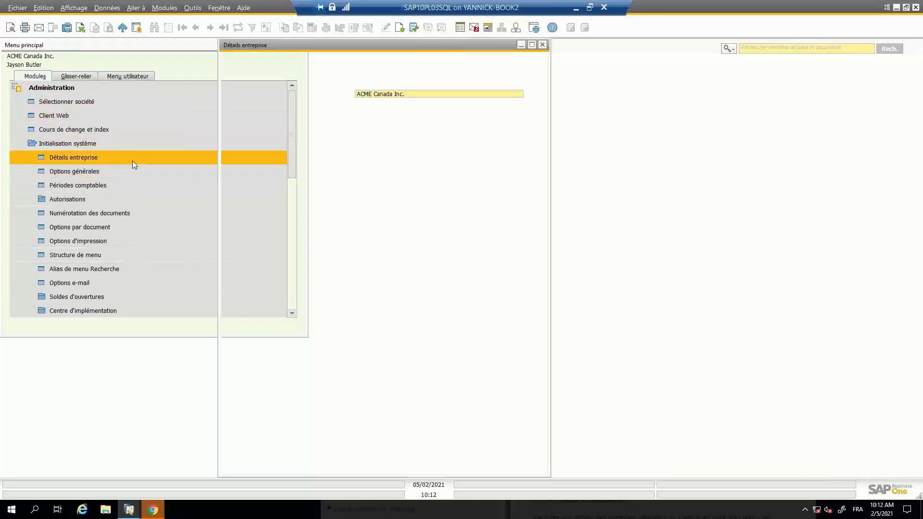
click(345, 65)
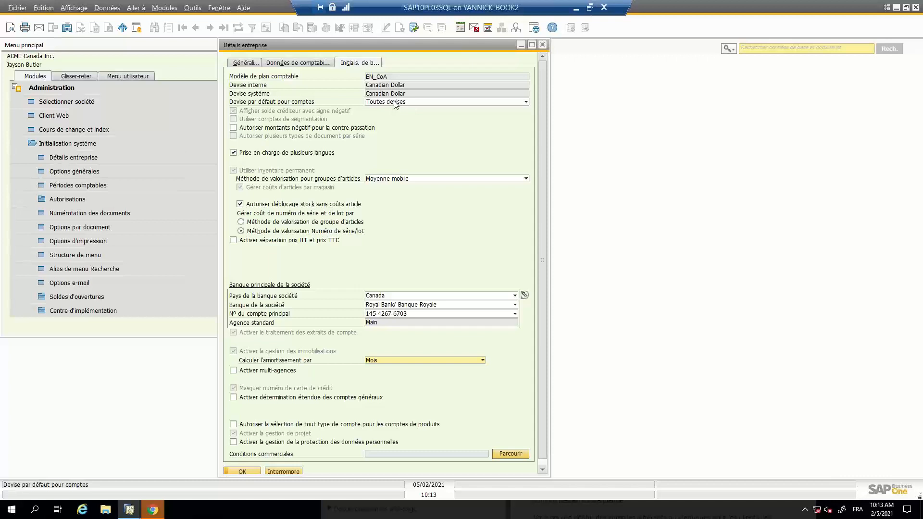
click(545, 46)
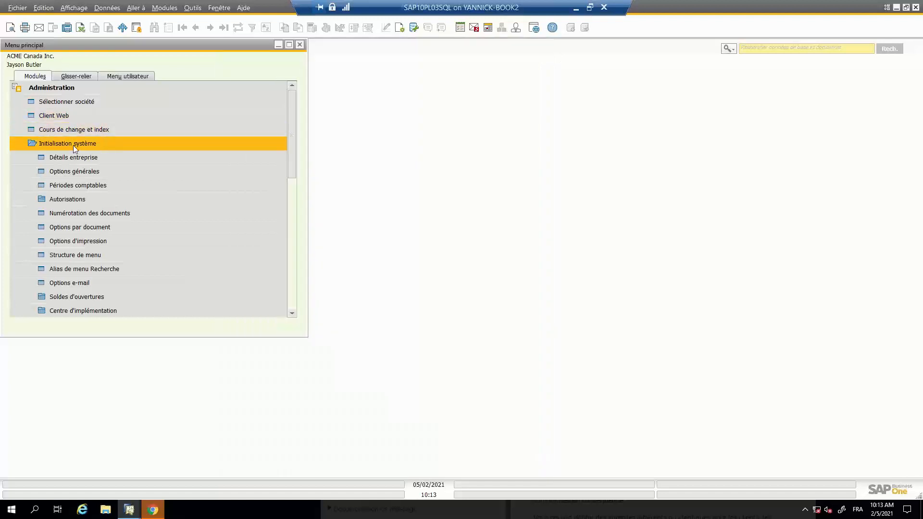
Open the Plan comptable and examine the currency settings of the Credit Card Clearing, CAsh CDN and CAsh US accounts.
click(43, 147)
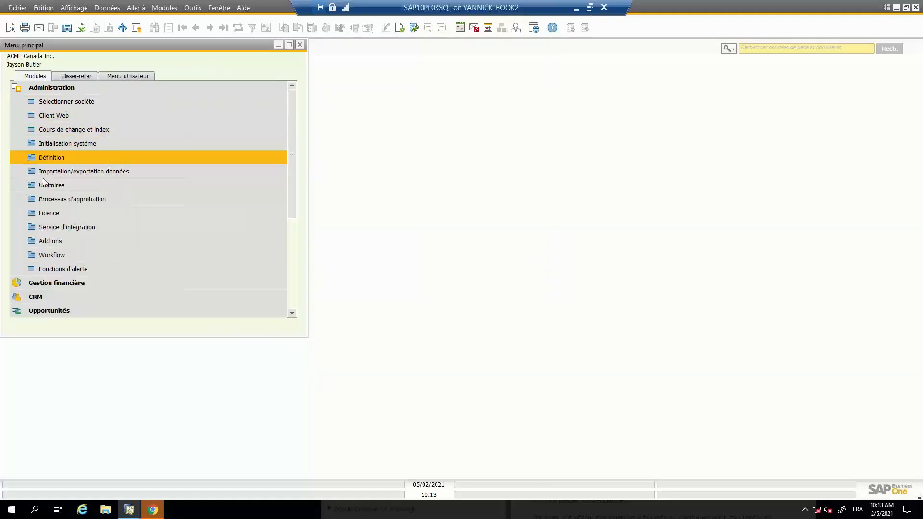
click(62, 285)
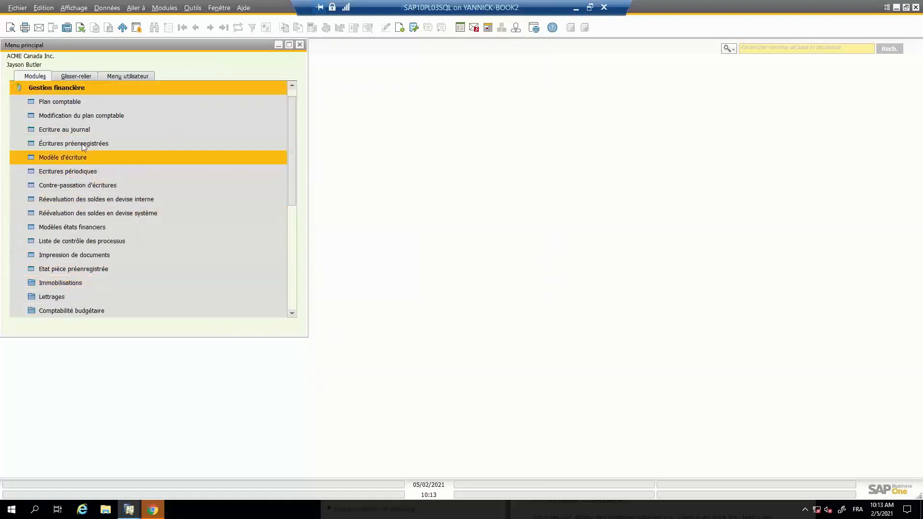
click(94, 106)
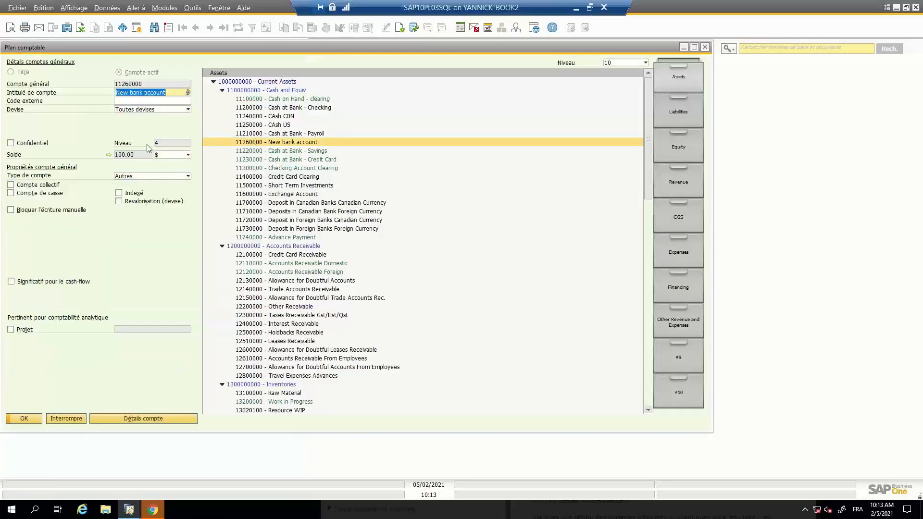
click(251, 178)
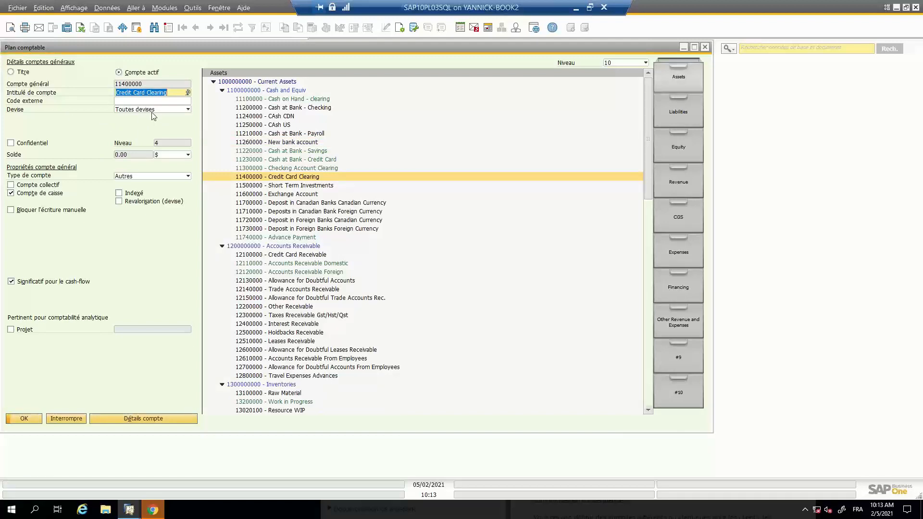
click(298, 117)
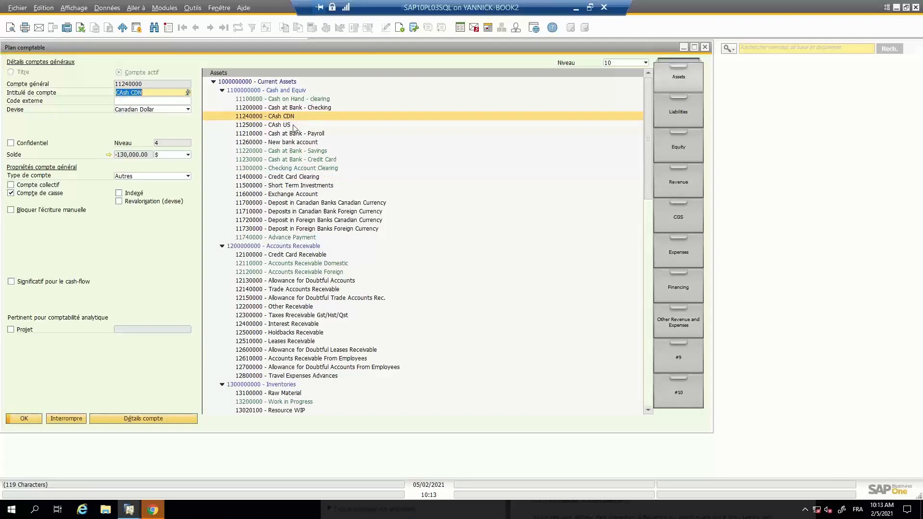
click(295, 125)
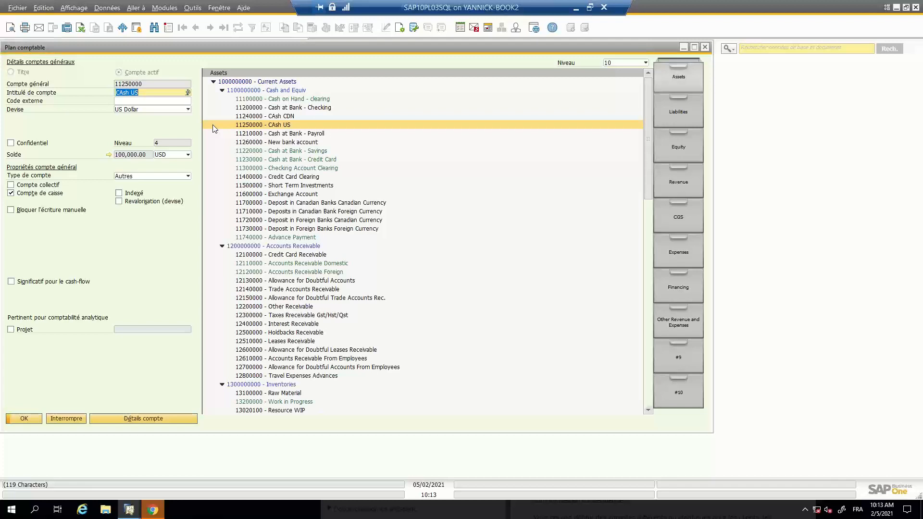
Compare the currency settings of the Accounts Receivable Domestic and Accounts Receivable Foreign accounts, and close the Plan comptable.
click(308, 266)
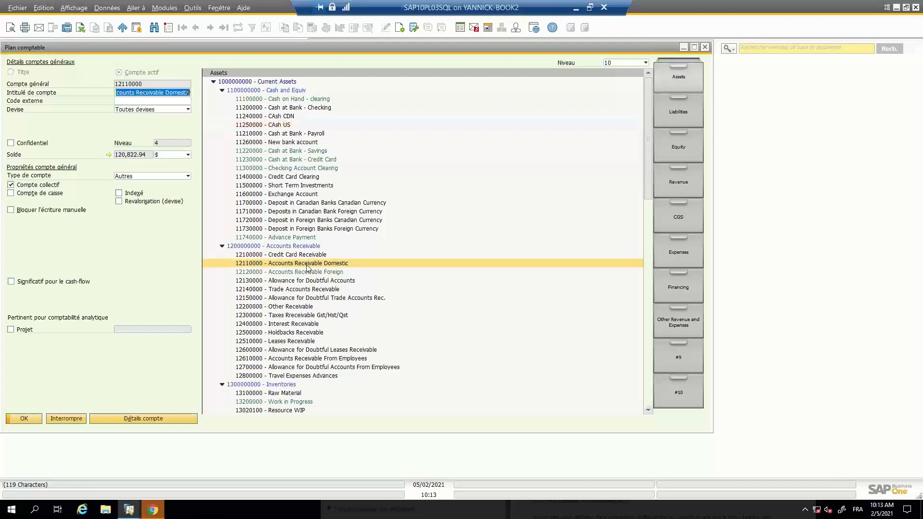
click(306, 275)
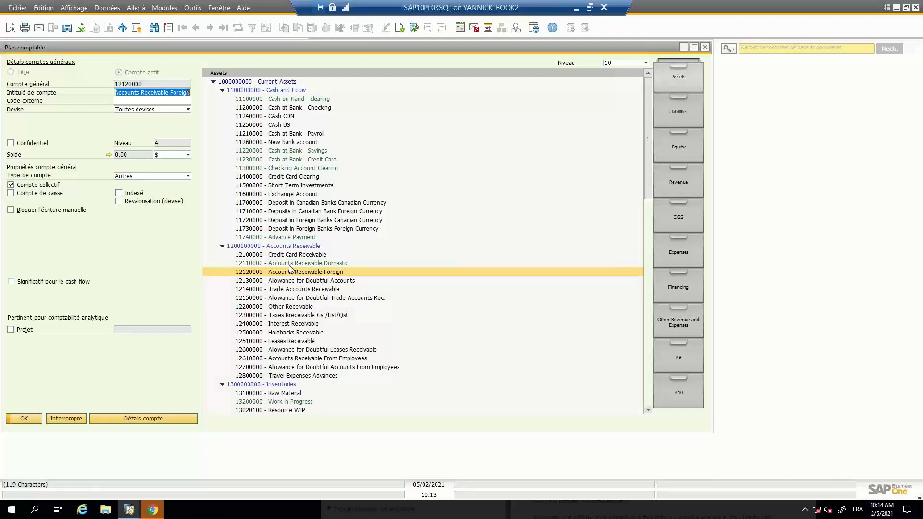
click(289, 264)
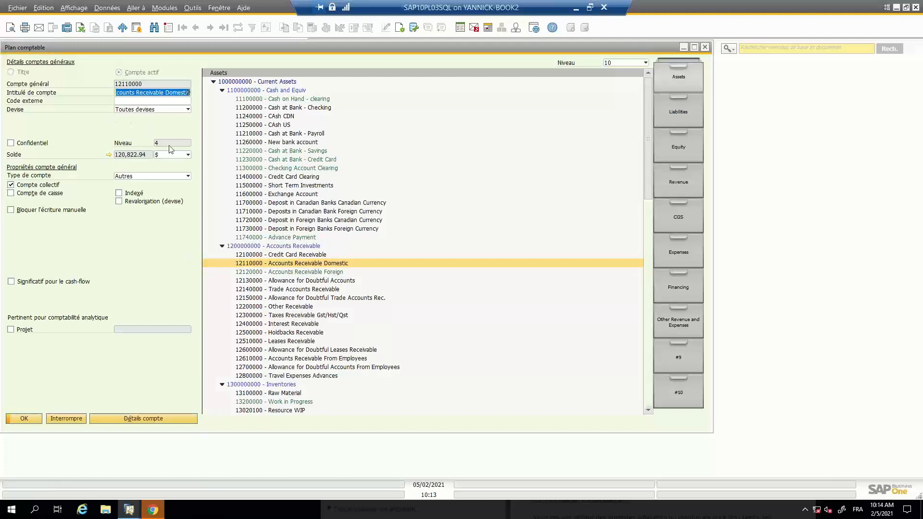
click(313, 273)
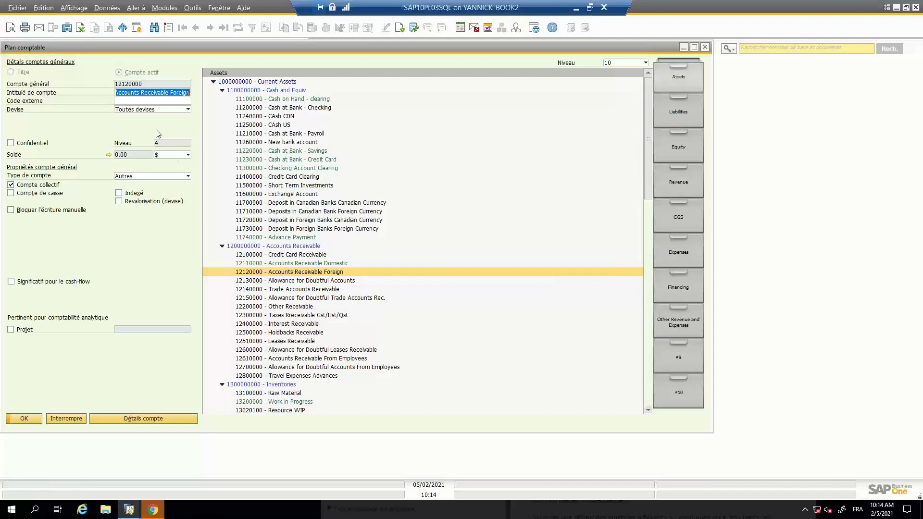
click(336, 265)
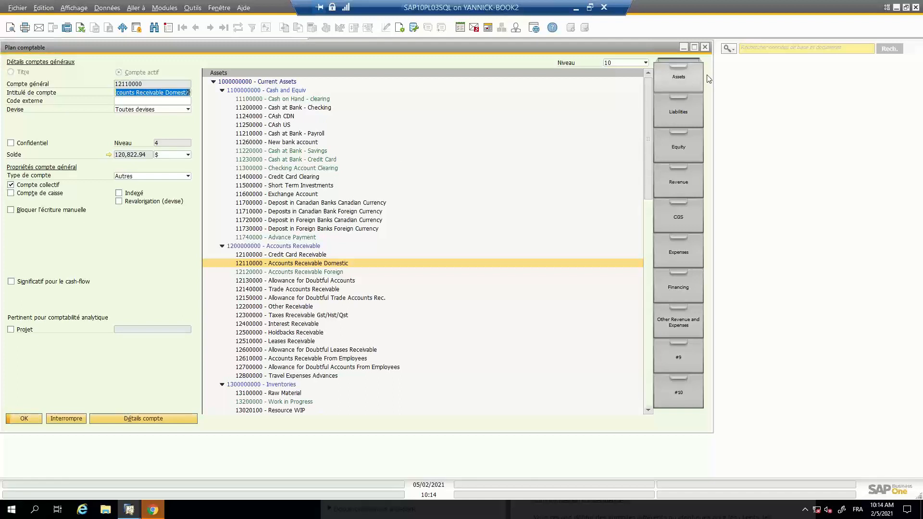
click(708, 47)
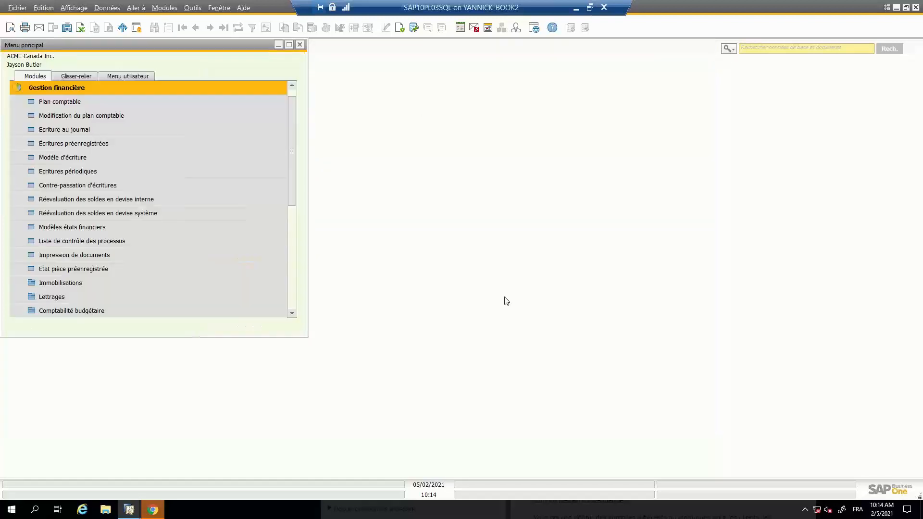
Open Réévaluation des soldes en devise interne from the Gestion financière module and include the Partenaires in the selection criteria.
click(125, 88)
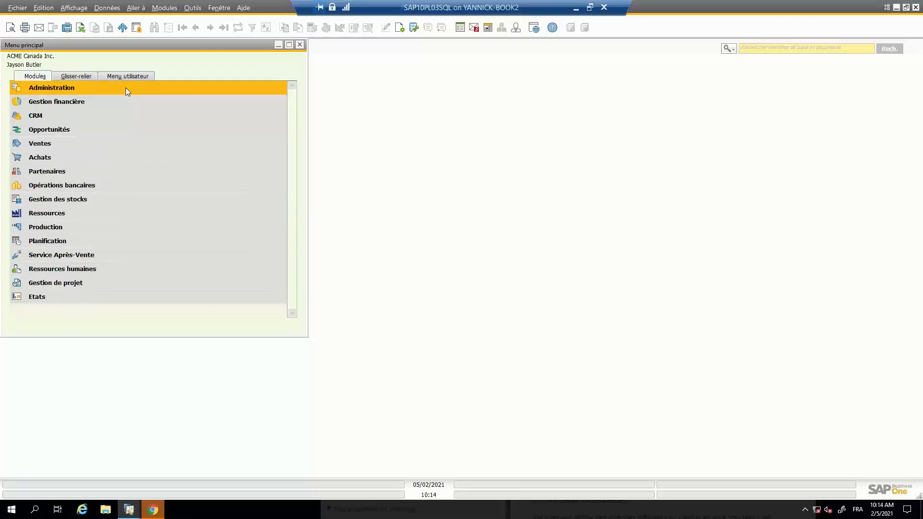
click(53, 101)
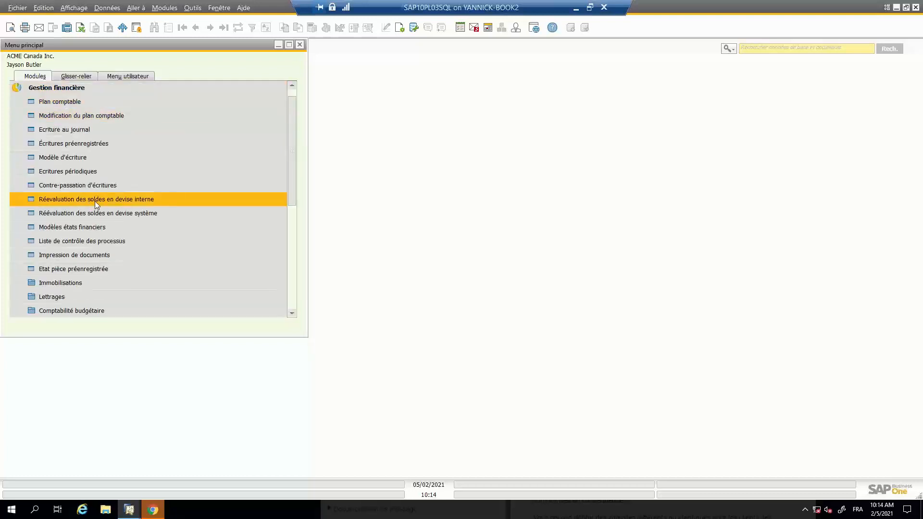
click(122, 202)
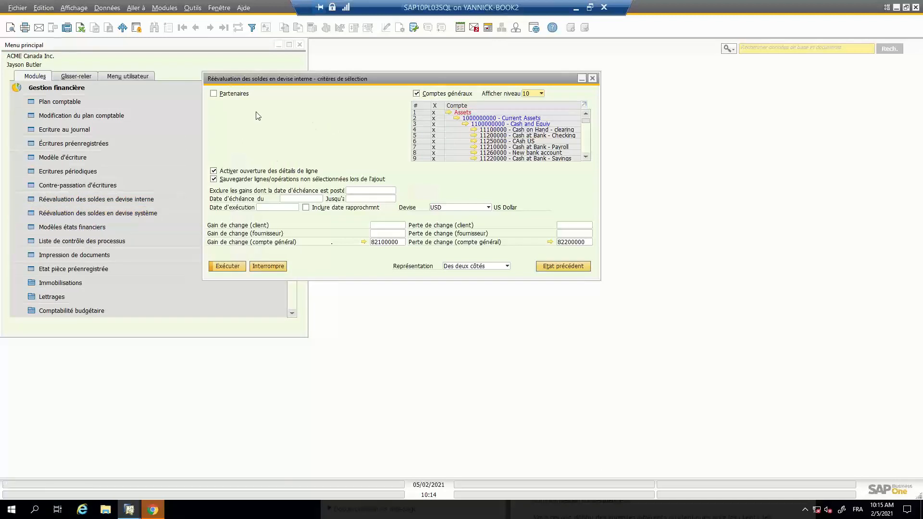
click(214, 94)
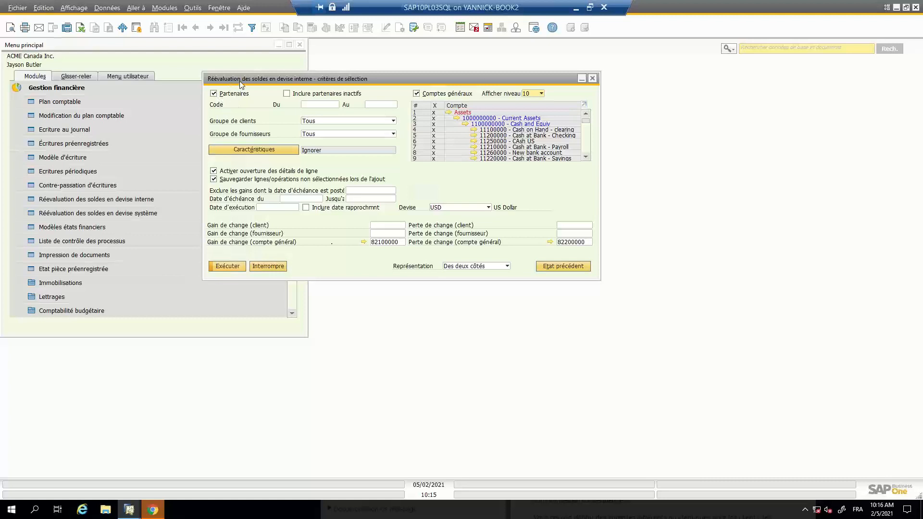
drag(240, 82, 232, 93)
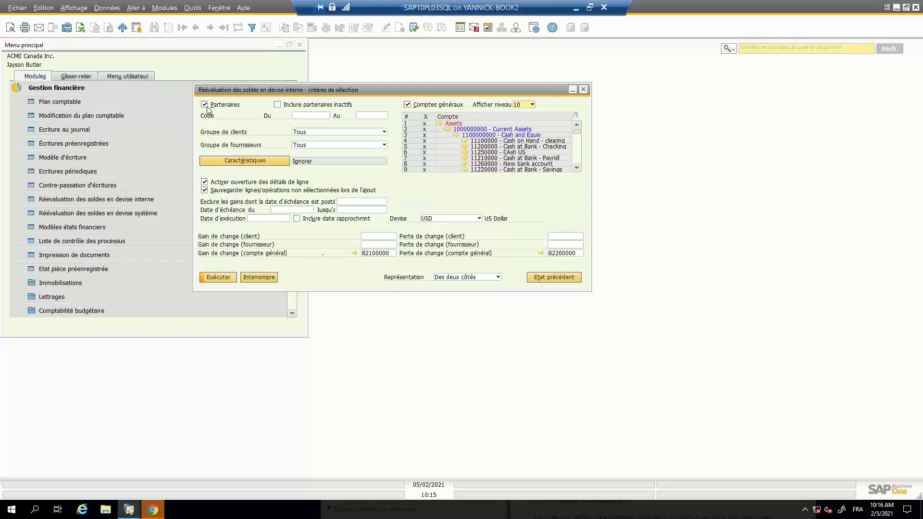
Deselect all general ledger accounts, then select only Cash on Hand - clearing, Cash at Bank - Checking and CAsh US for revaluation.
double_click(425, 117)
click(424, 151)
click(431, 148)
click(425, 152)
click(575, 160)
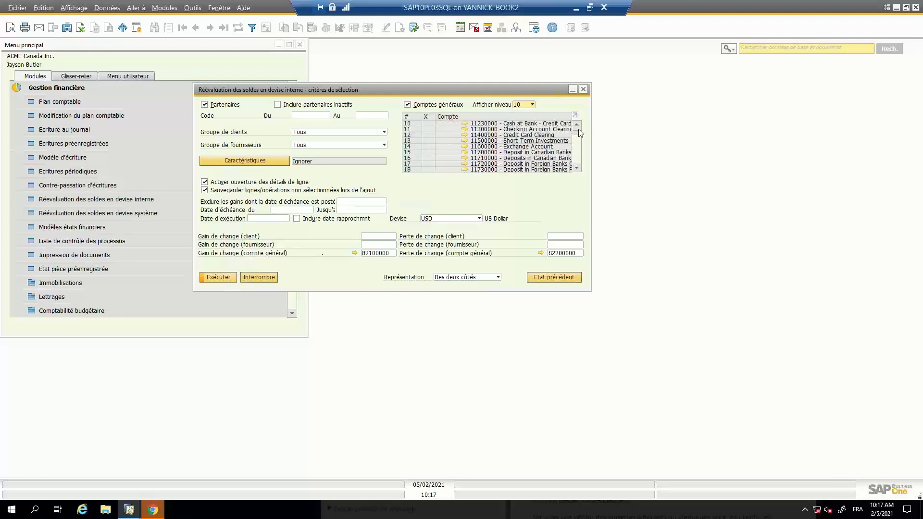
click(577, 129)
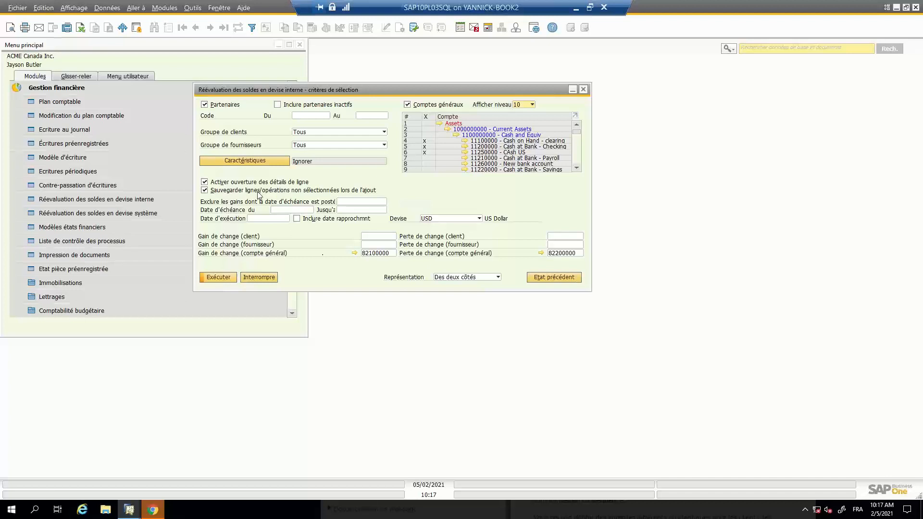
Disable saving of unselected lines, set the execution date to 31/01/2021, include the reconciliation date and choose USD as the currency.
click(205, 190)
click(258, 219)
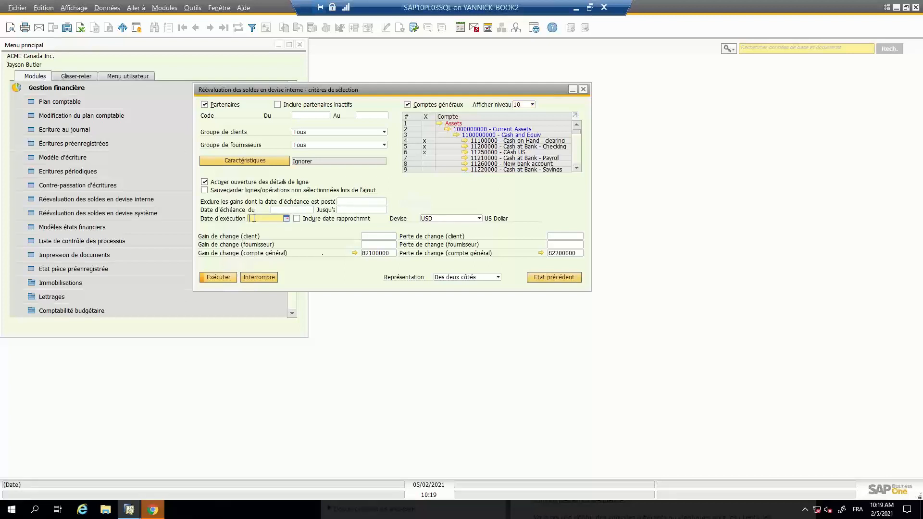
text(3101)
key(Tab)
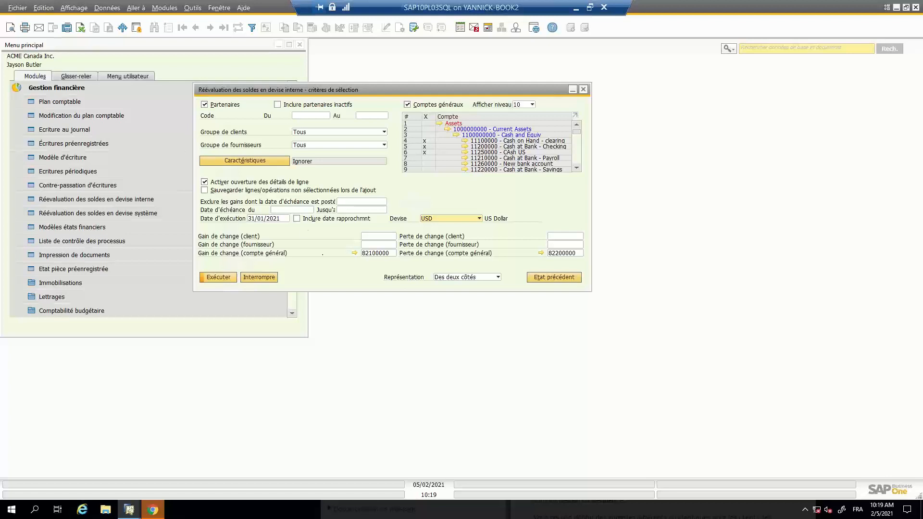
click(297, 219)
click(460, 222)
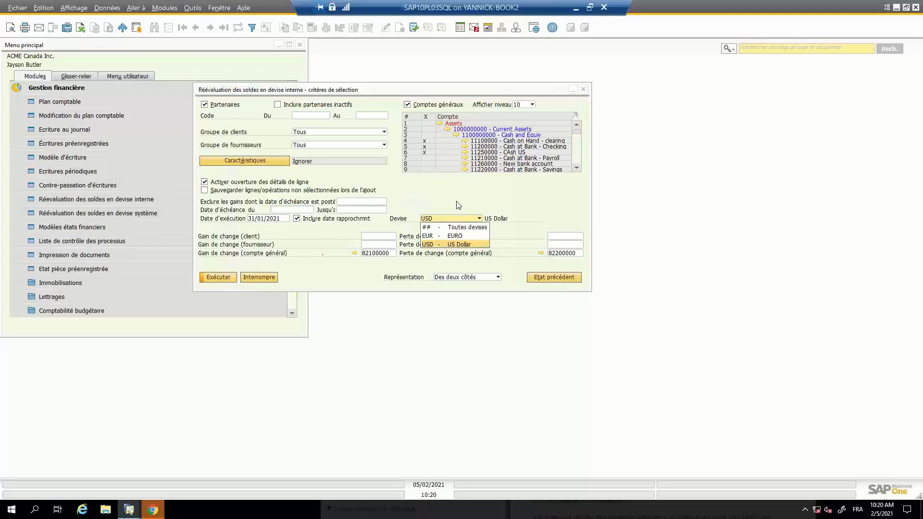
click(446, 245)
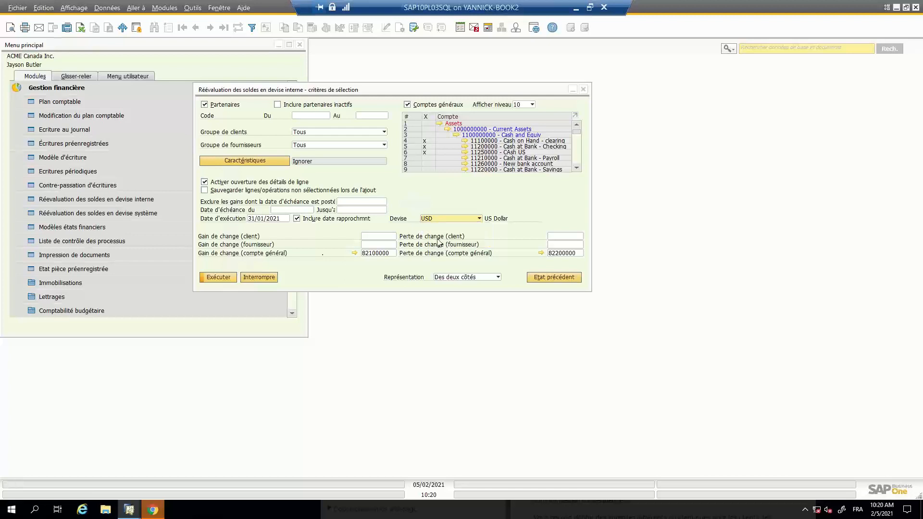
Set the exchange gain and loss accounts for both customers and suppliers to 82100000.
click(378, 238)
text(821)
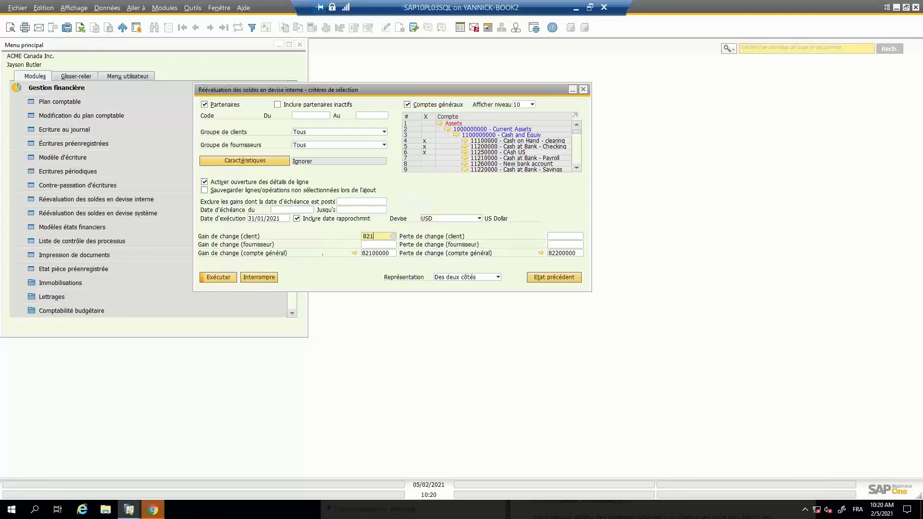
key(Tab)
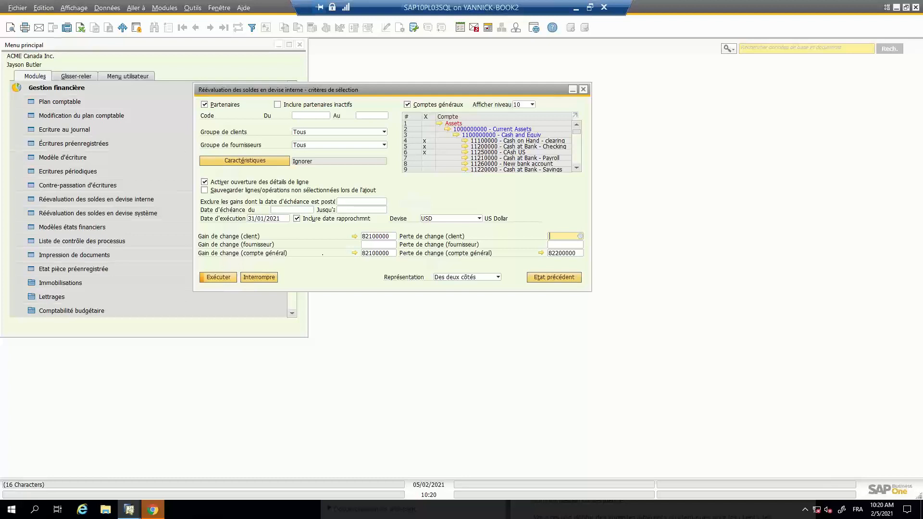
text(82100000)
key(Tab)
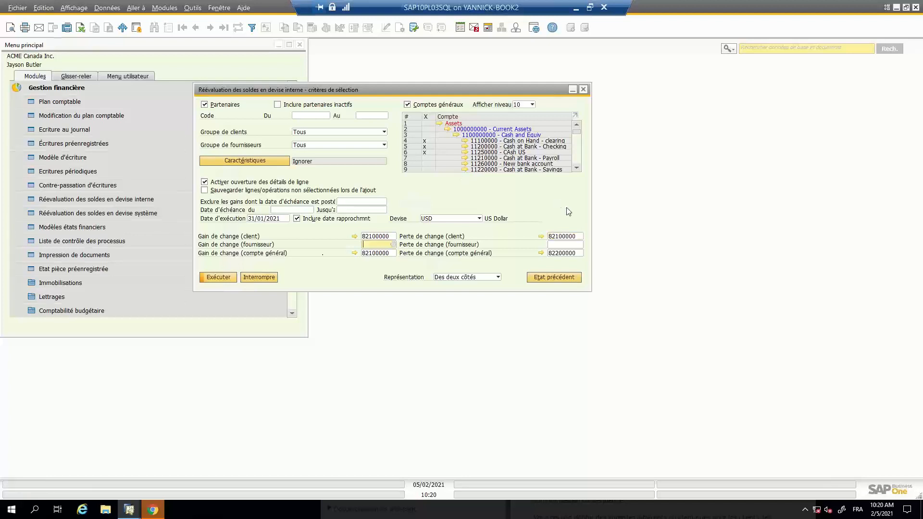
text(82100000)
key(Tab)
text(82100000)
key(Tab)
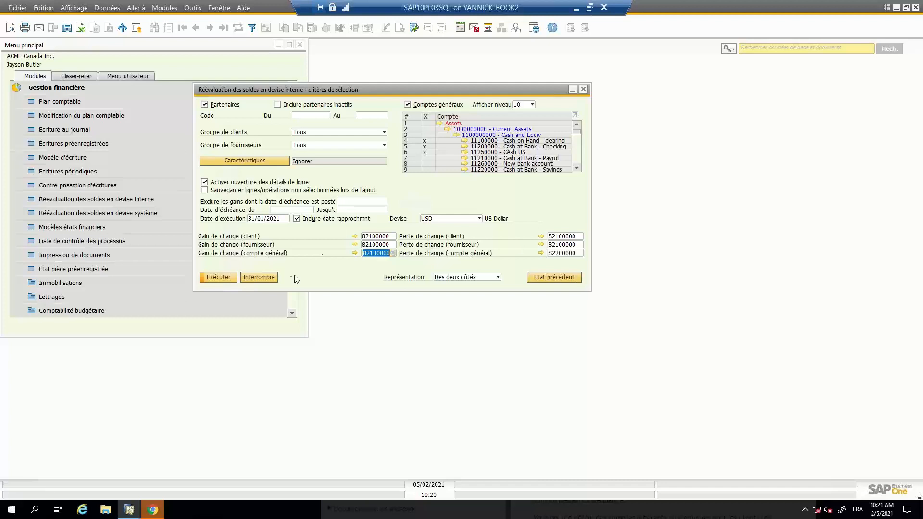
Execute the internal-currency revaluation, going back to recheck the selection criteria before executing it again.
click(224, 279)
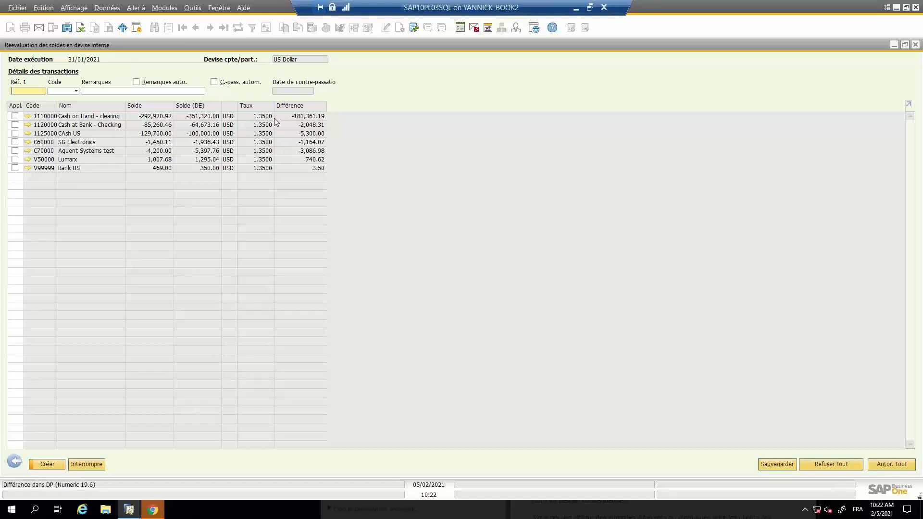
click(15, 462)
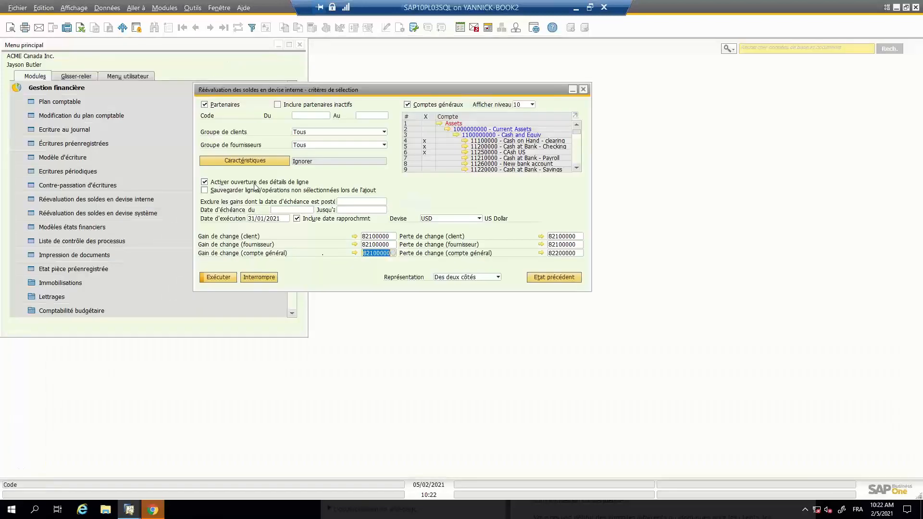
click(221, 277)
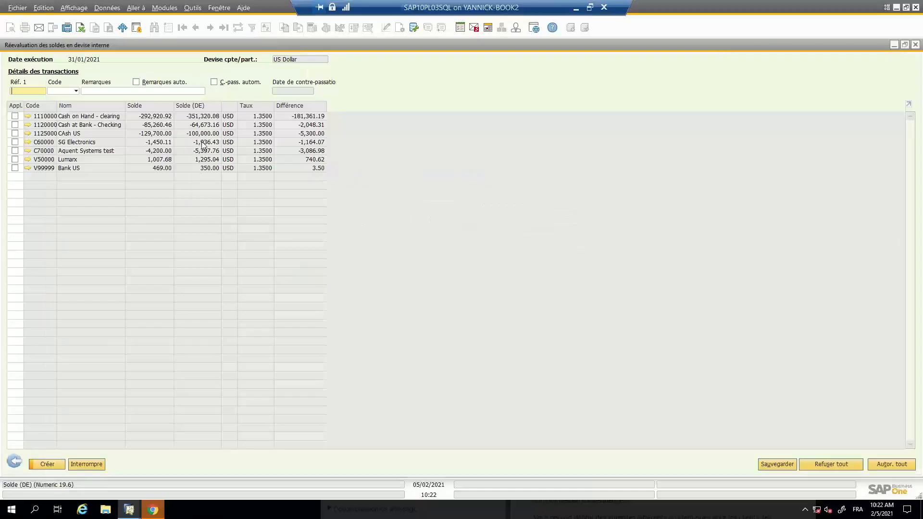
Open the line details of Cash on Hand - clearing and trace journal entry 1308 to its incoming payment to examine the exchange rate.
double_click(65, 117)
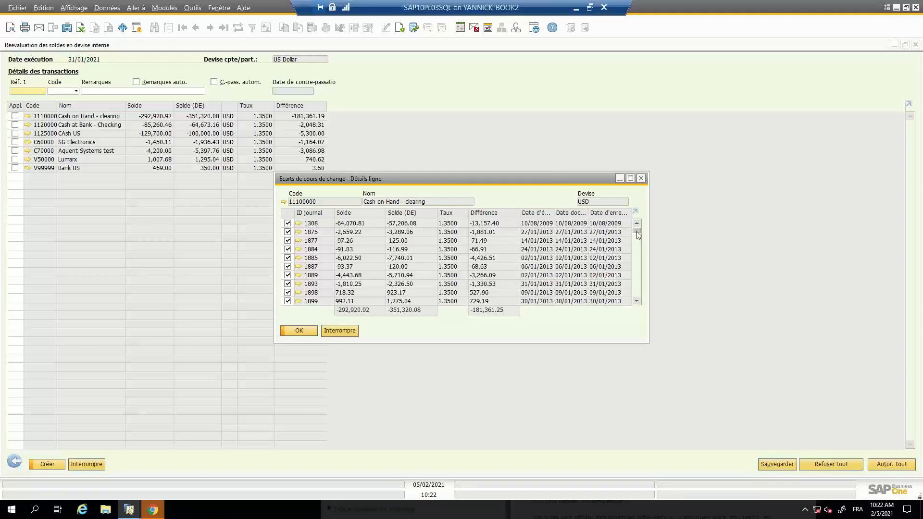
scroll(637, 234, down, 10)
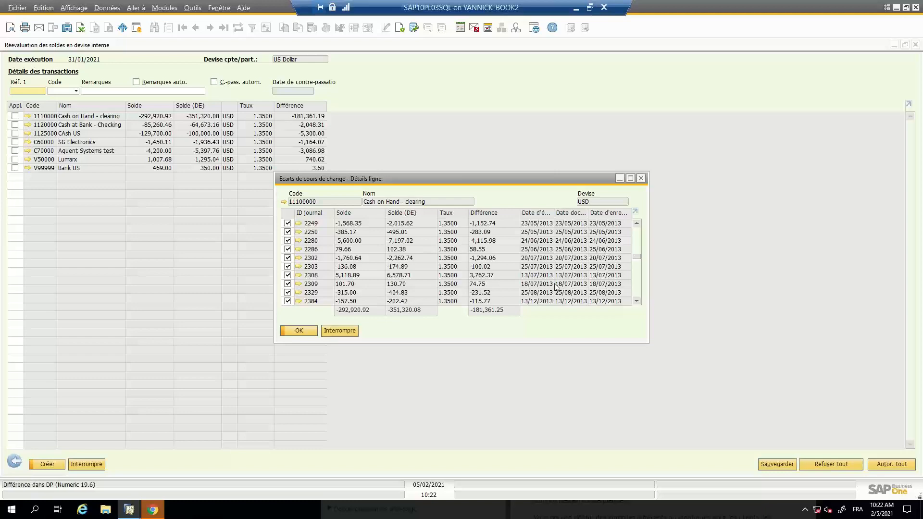
drag(638, 258, 632, 227)
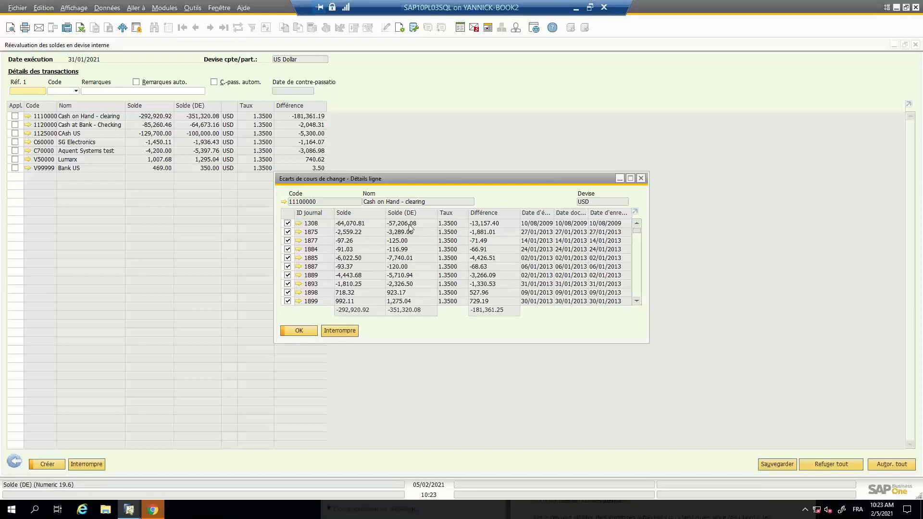
click(299, 226)
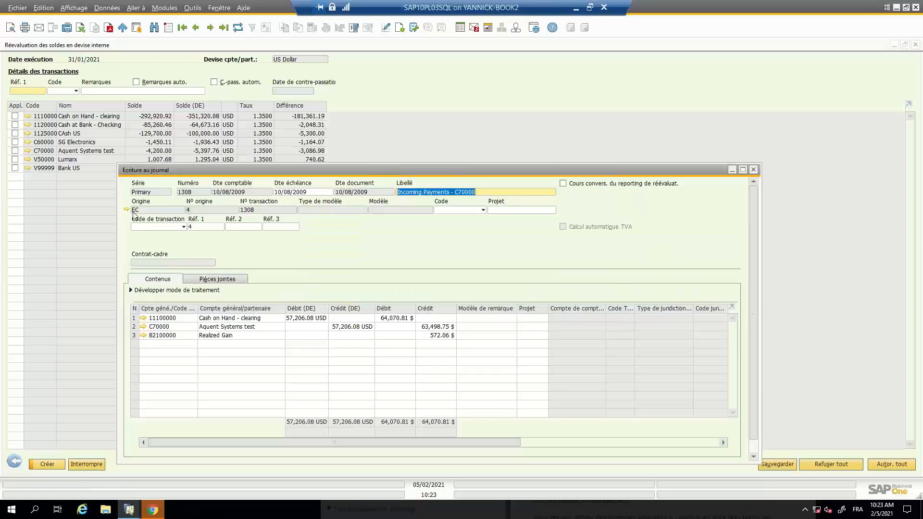
click(128, 211)
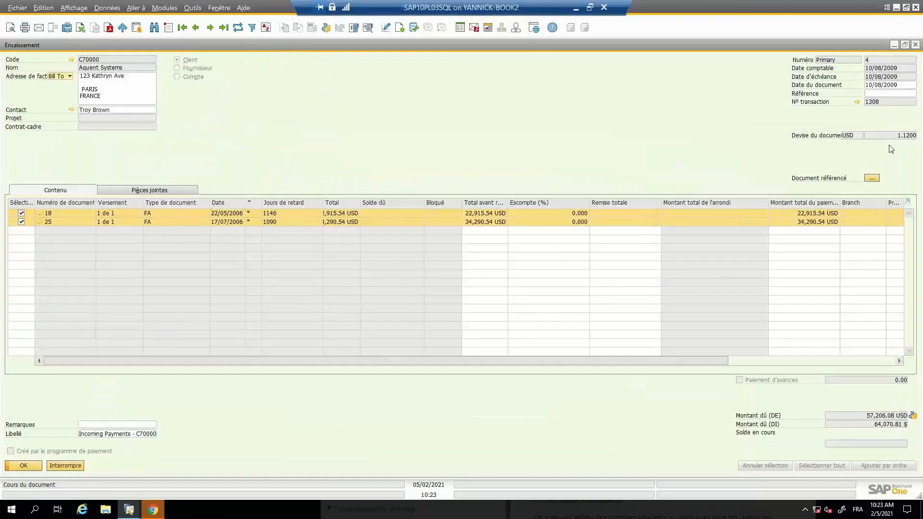
click(916, 44)
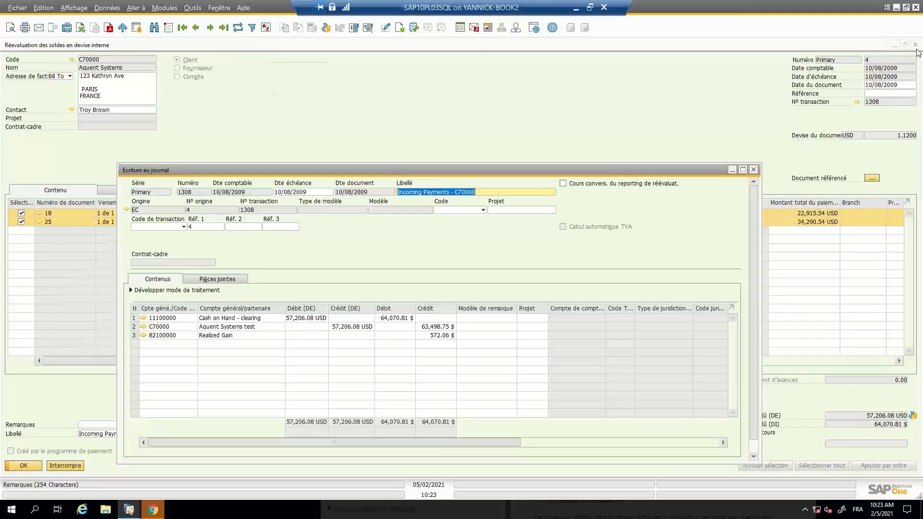
click(754, 171)
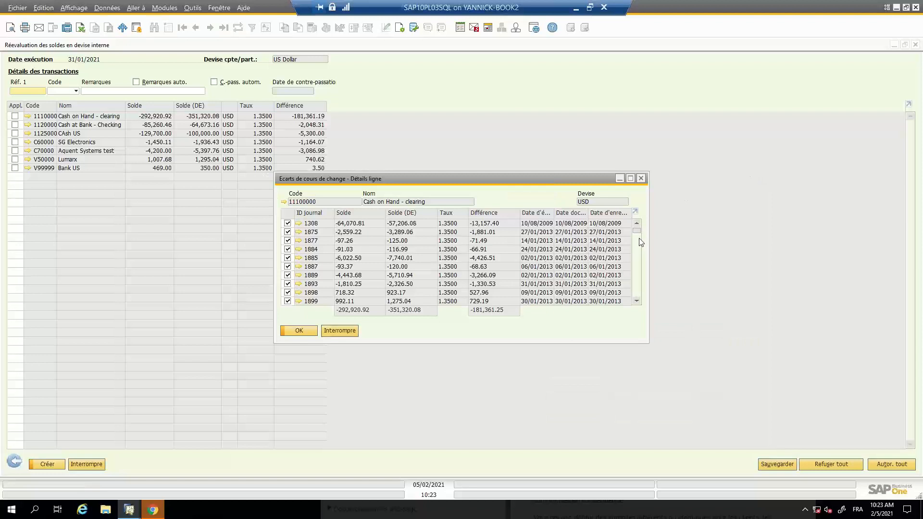
Trace journal entry 2148 to its incoming payment to examine the document rate, and close the Cash on Hand - clearing details.
scroll(639, 242, down, 5)
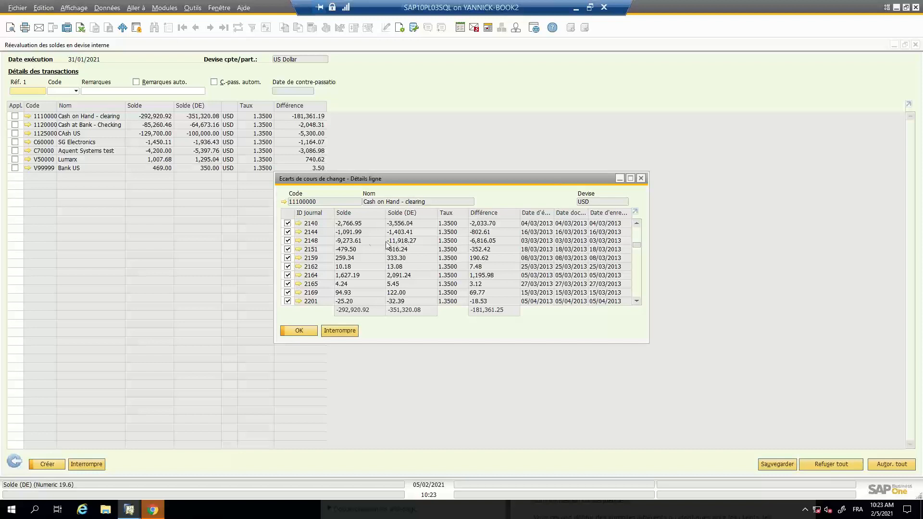
click(298, 240)
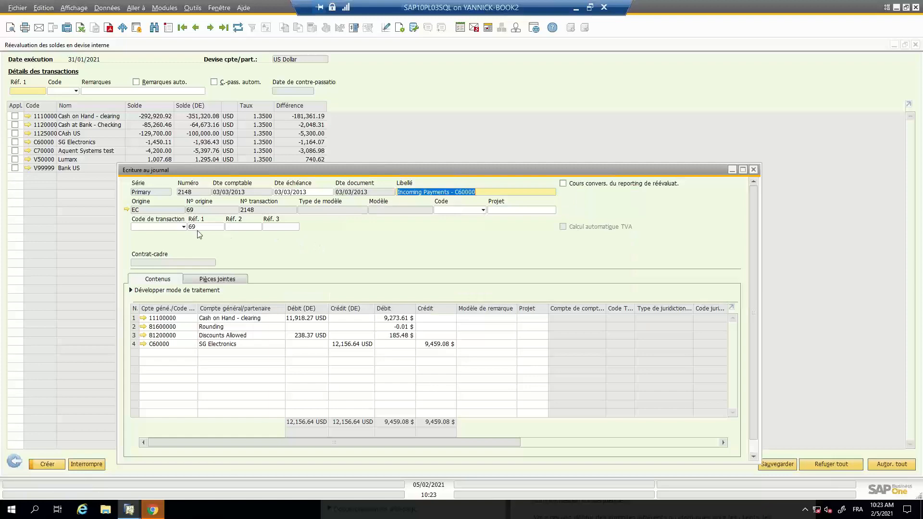
click(126, 211)
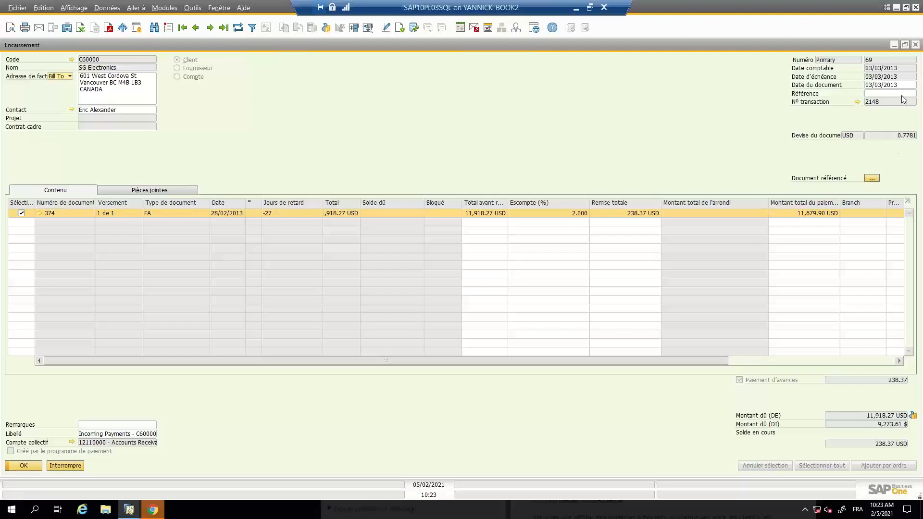
click(916, 44)
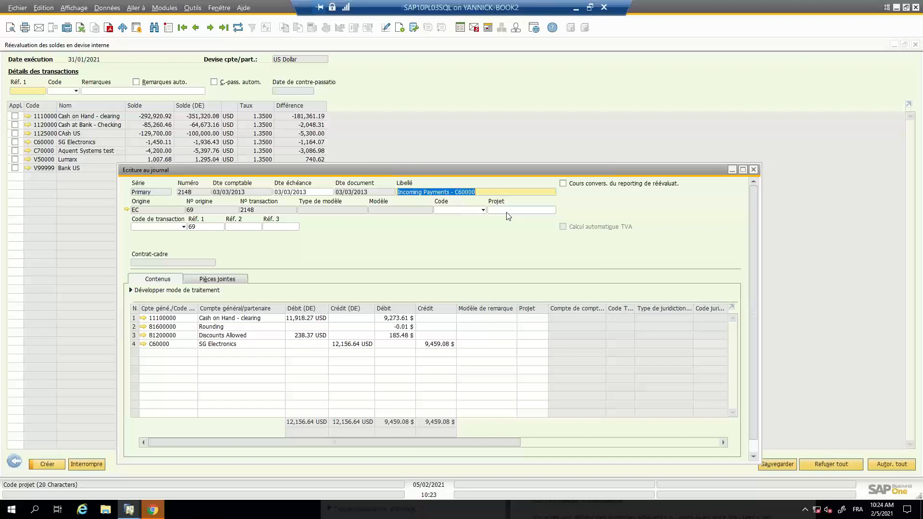
click(754, 170)
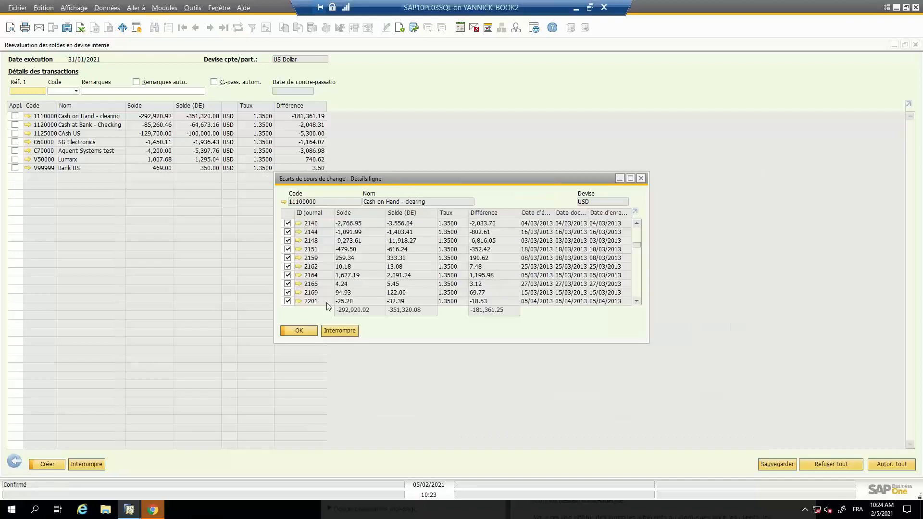
click(299, 331)
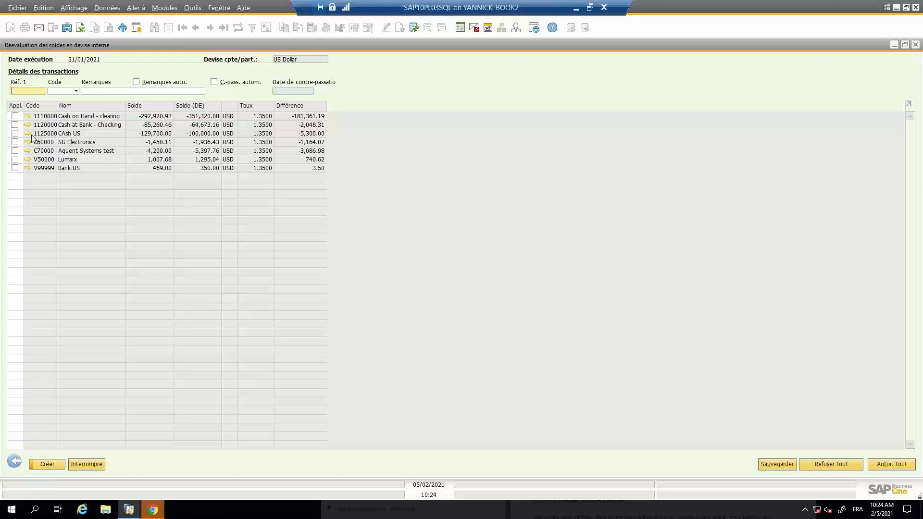
Mark the CAsh US, SG Electronics, Aquent Systems test, Lumarx and Bank US lines to be applied in the revaluation.
click(15, 133)
click(15, 141)
click(15, 151)
click(15, 159)
click(15, 168)
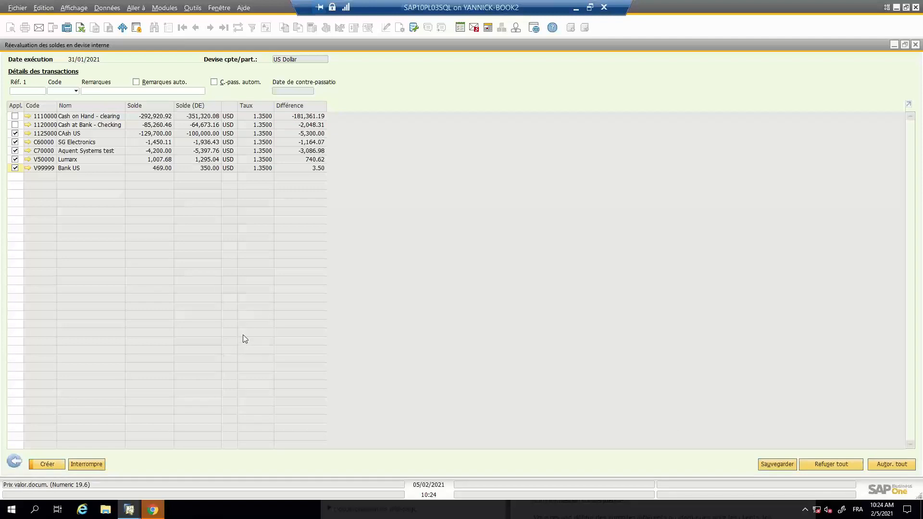
Enable automatic remarks, create the revaluation entries for the selected lines and close the revaluation results.
click(136, 83)
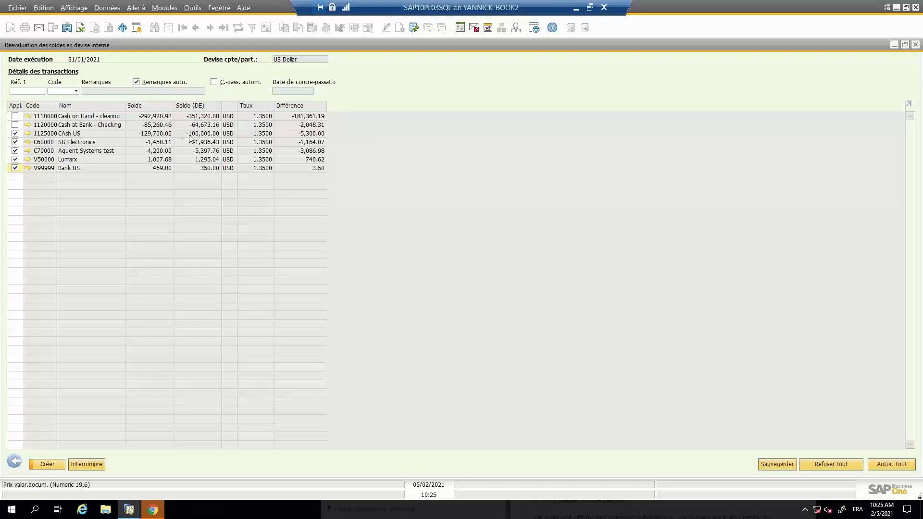
click(58, 465)
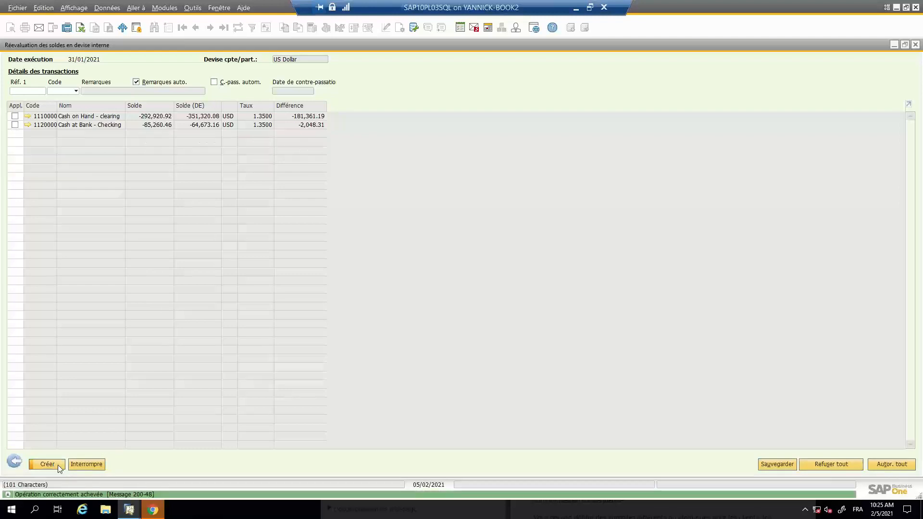
click(916, 46)
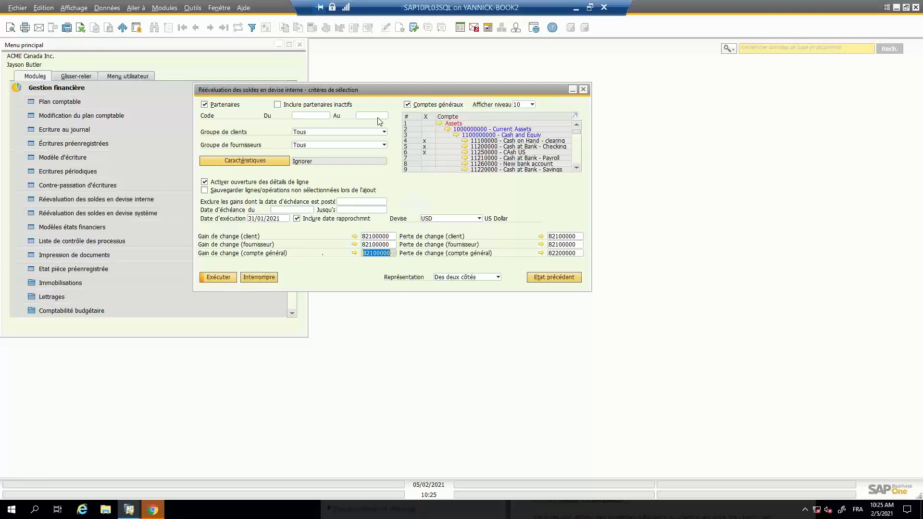
Open the journal entries and browse back from the latest record, entry 3679, to entry 3674 to examine the posted revaluation entries.
click(88, 130)
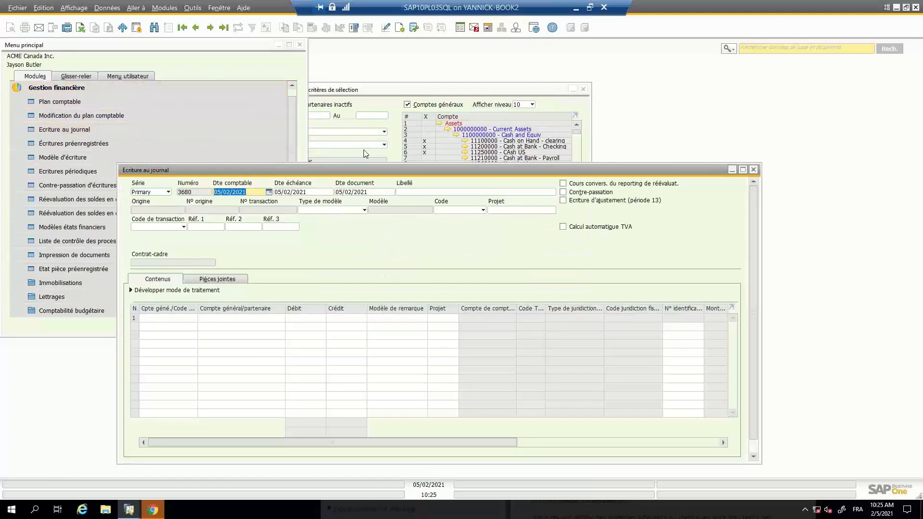
drag(370, 114, 370, 114)
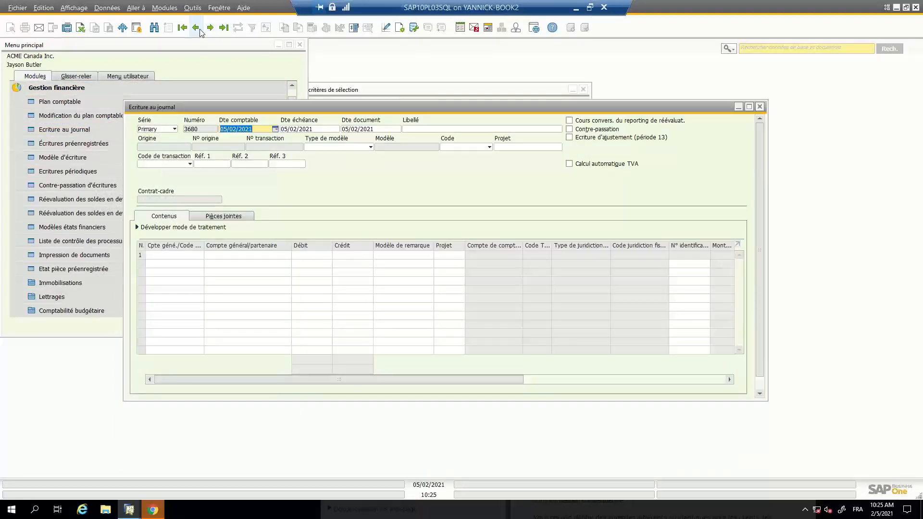
click(196, 28)
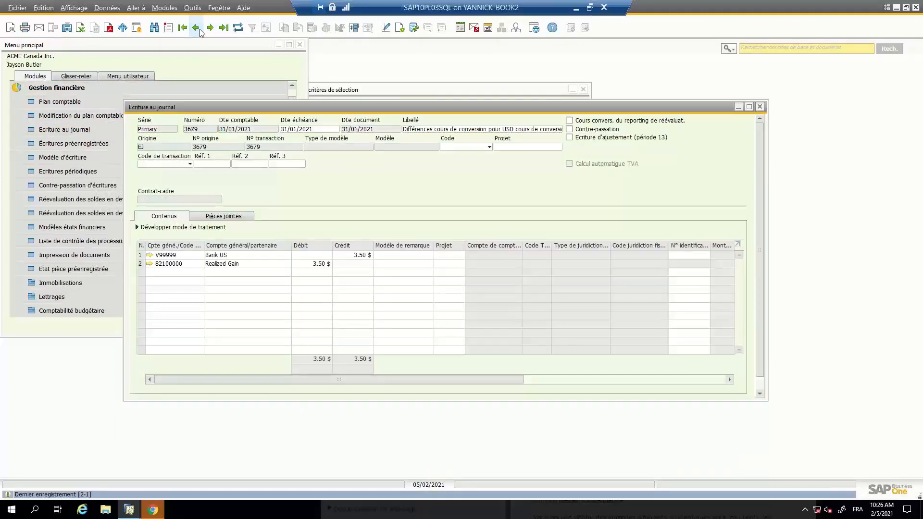
click(196, 28)
click(196, 28)
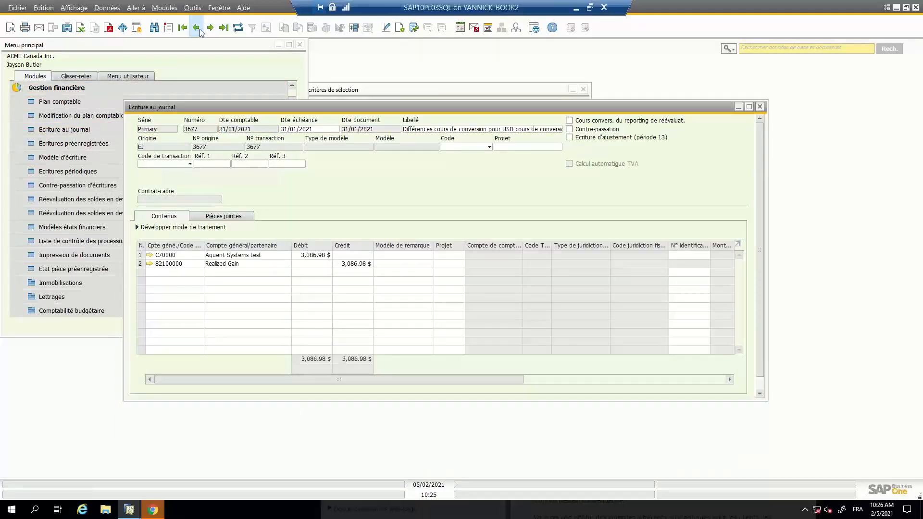
click(196, 27)
click(195, 28)
click(196, 27)
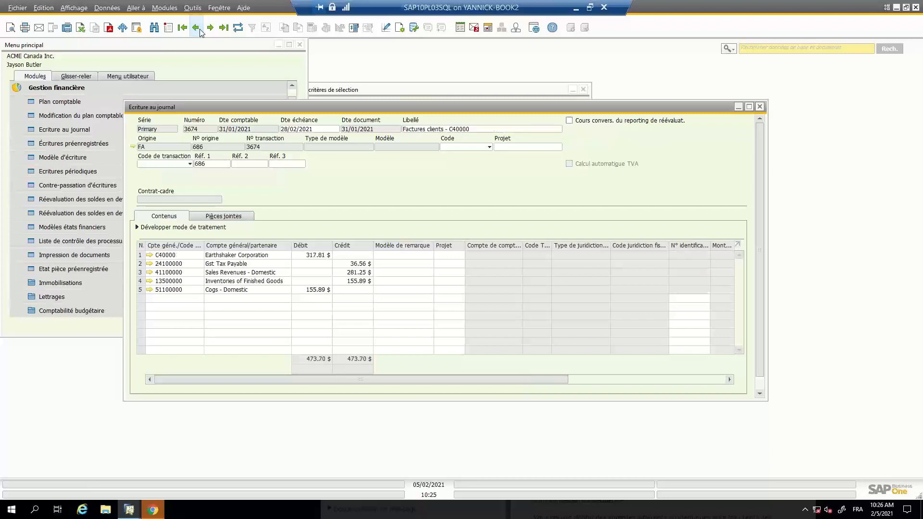
Review revaluation entries 3675 to 3678 in order, close the journal entry and return to the revaluation selection criteria.
click(210, 28)
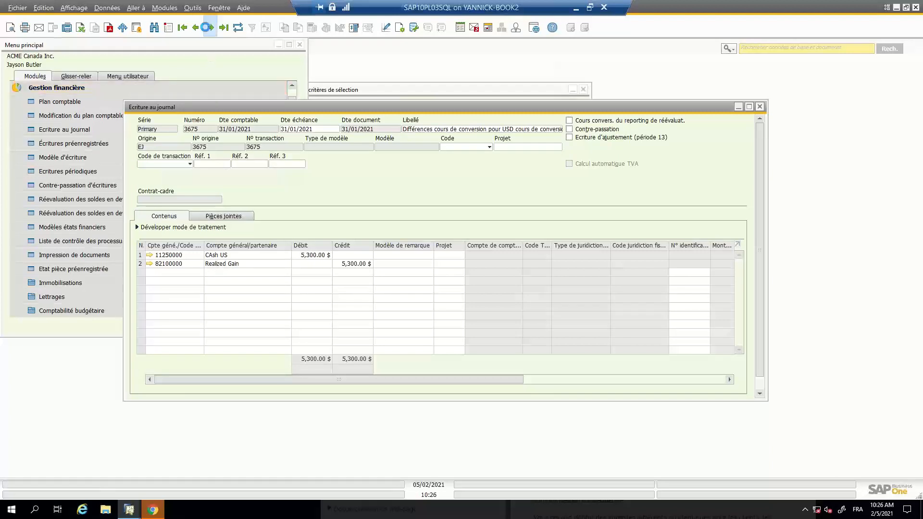
click(209, 28)
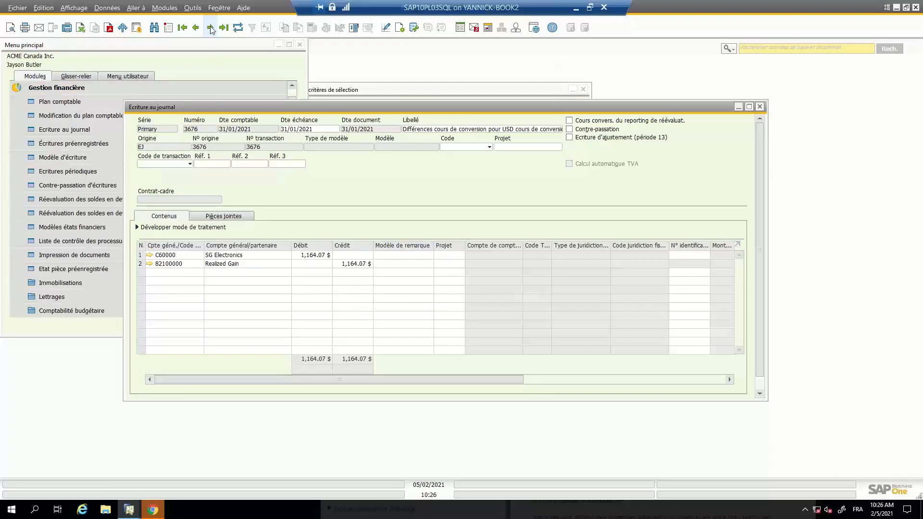
click(210, 28)
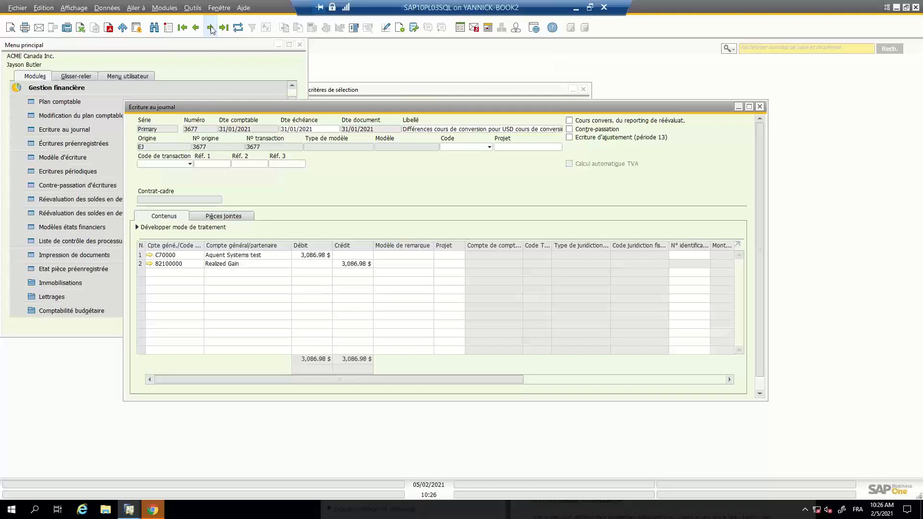
click(210, 27)
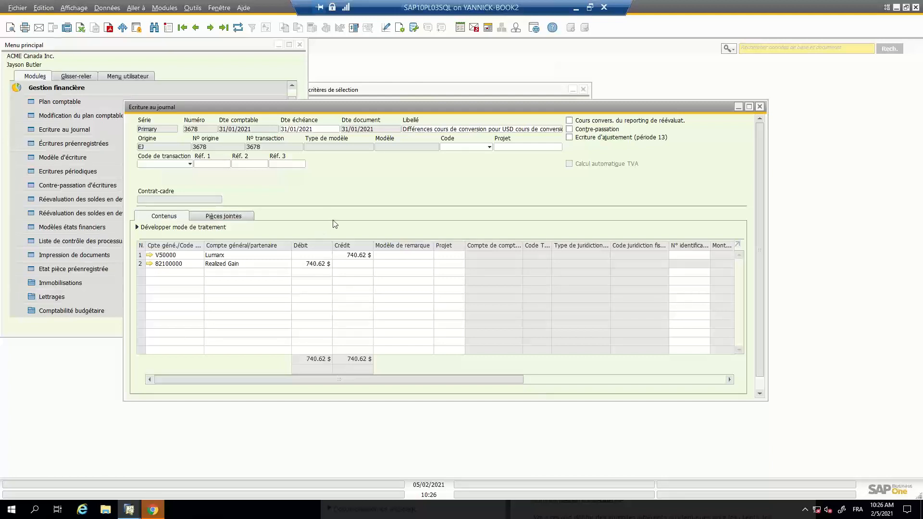
click(760, 106)
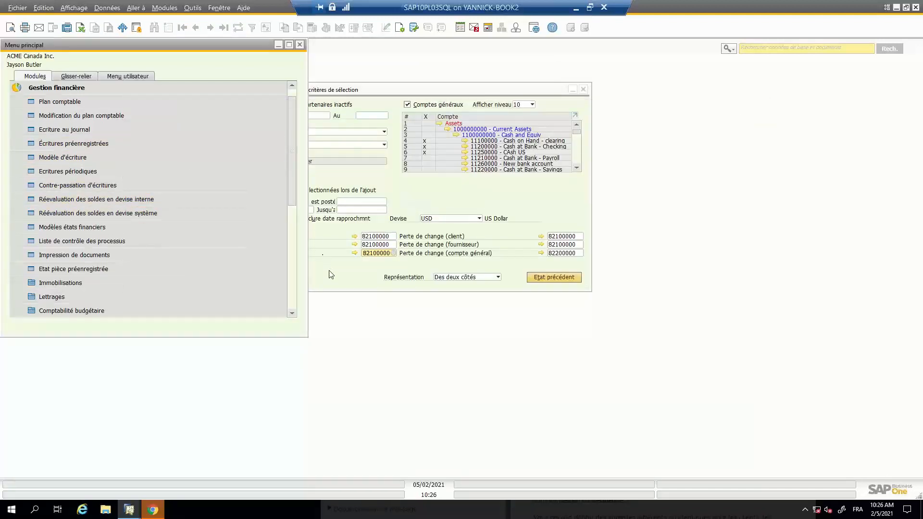
click(331, 275)
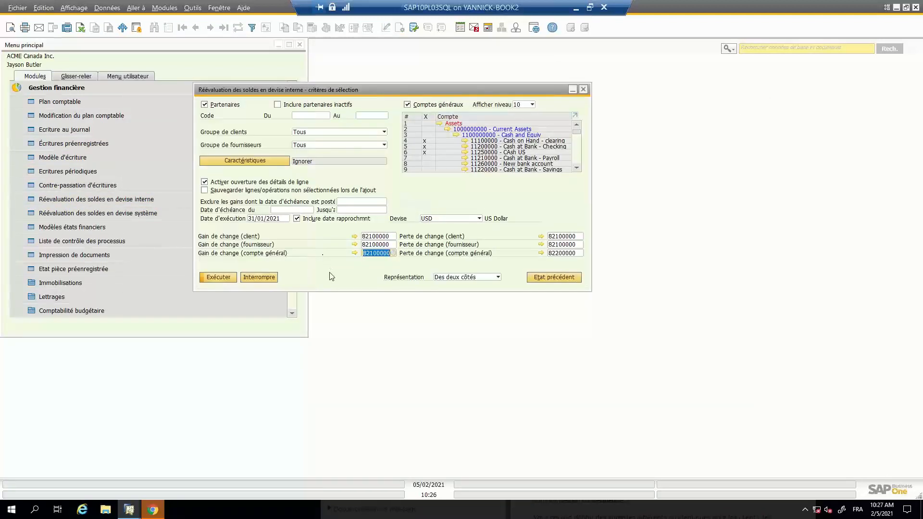